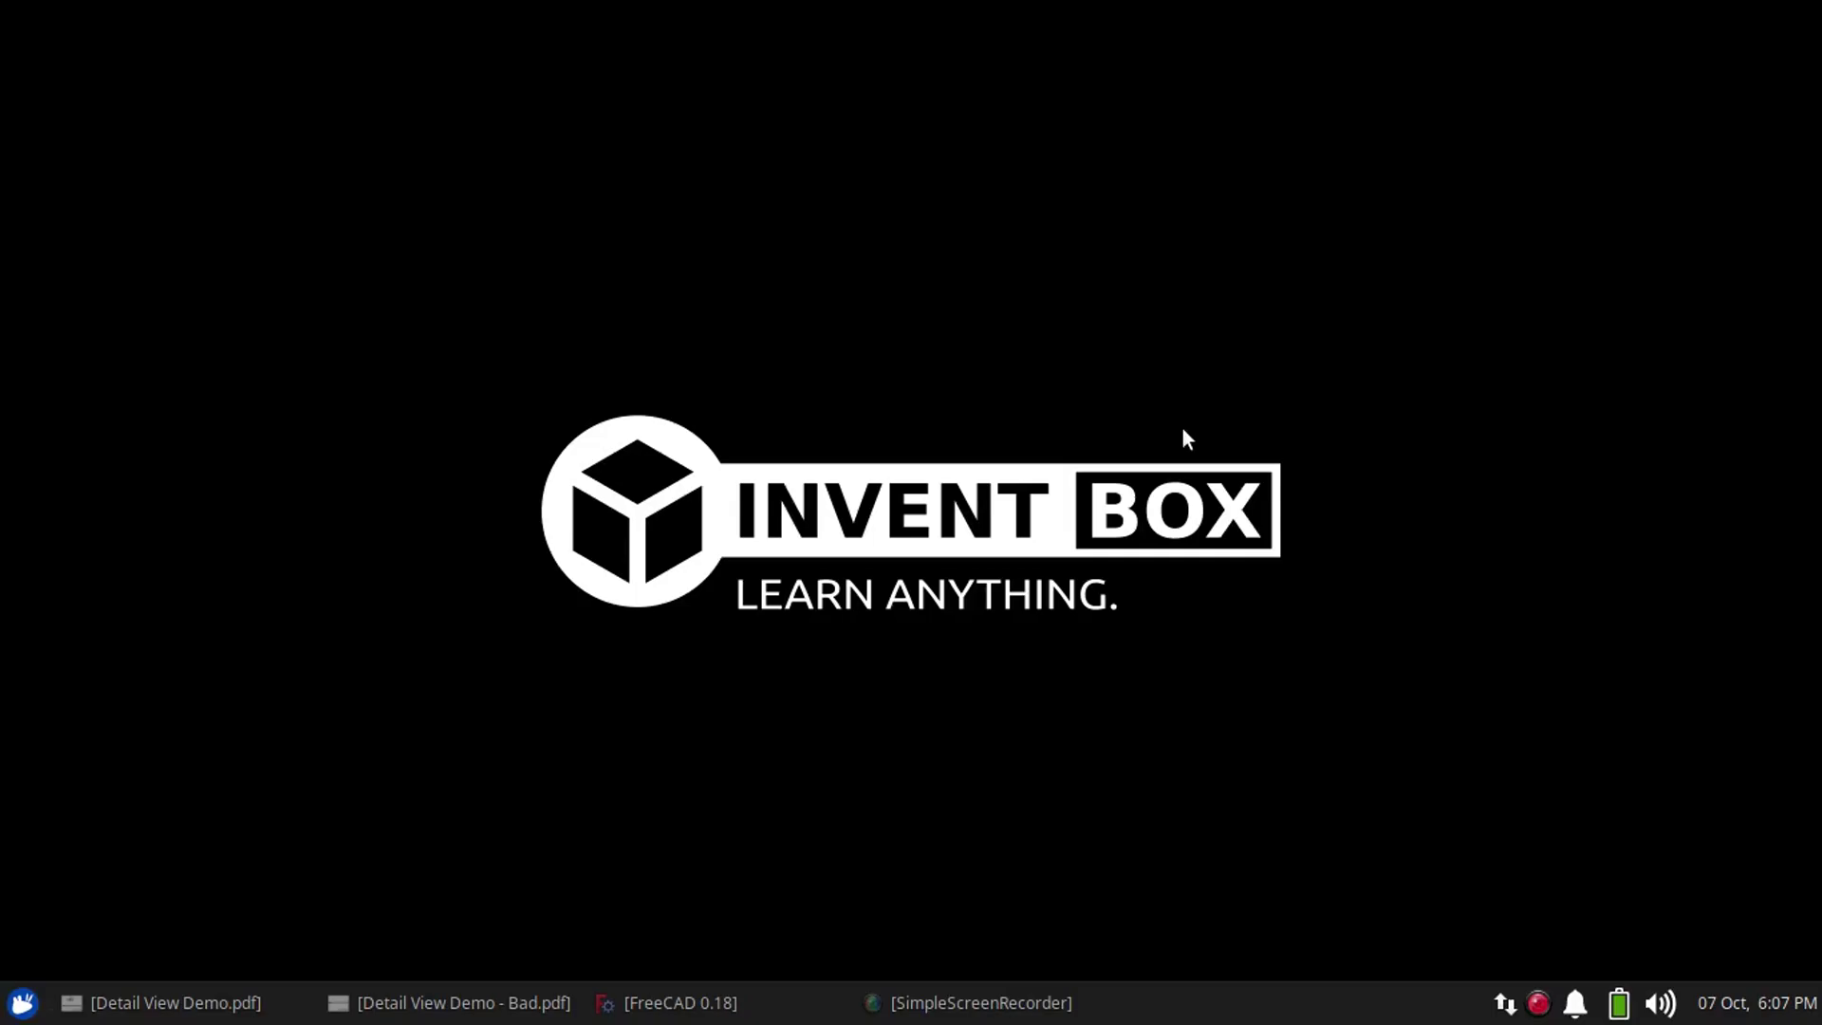
Restore the FreeCAD window showing the 'Detail View' hollow shaft model
click(681, 1003)
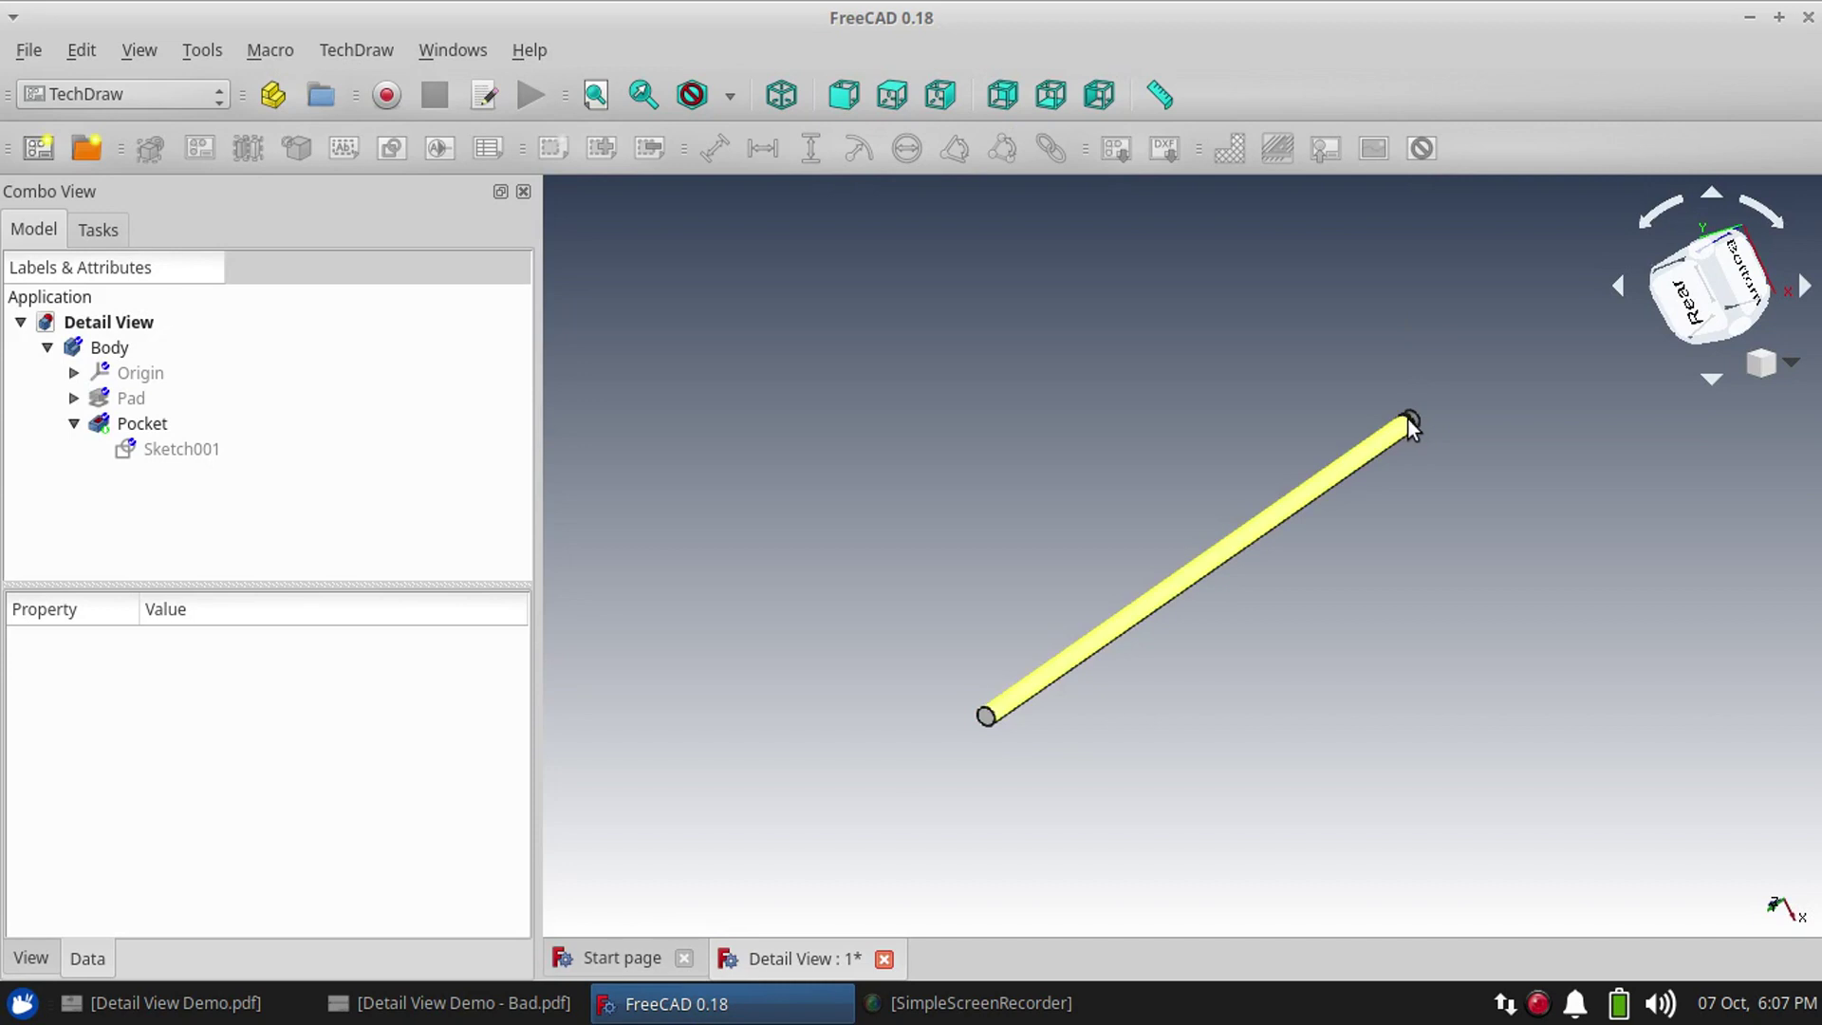
Compare 'Detail View Demo - Bad.pdf' with the finished 'Detail View Demo.pdf' reference drawing
click(465, 1012)
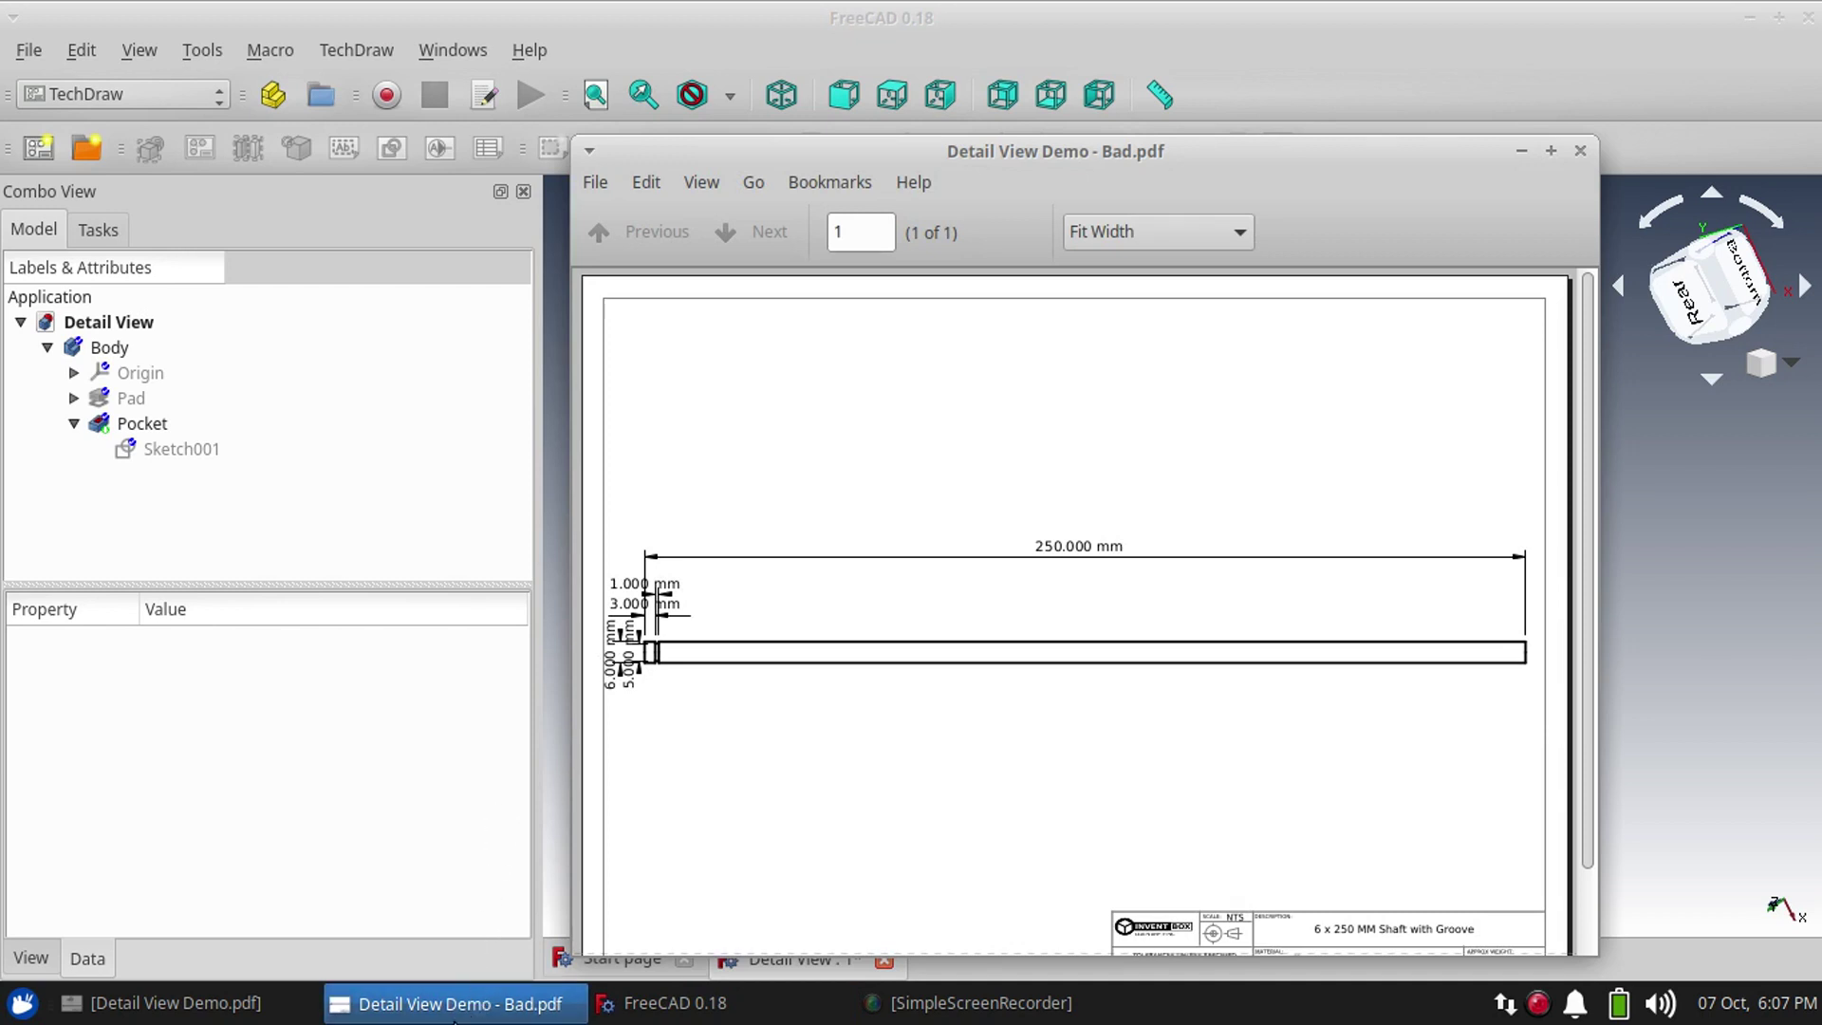
click(238, 1003)
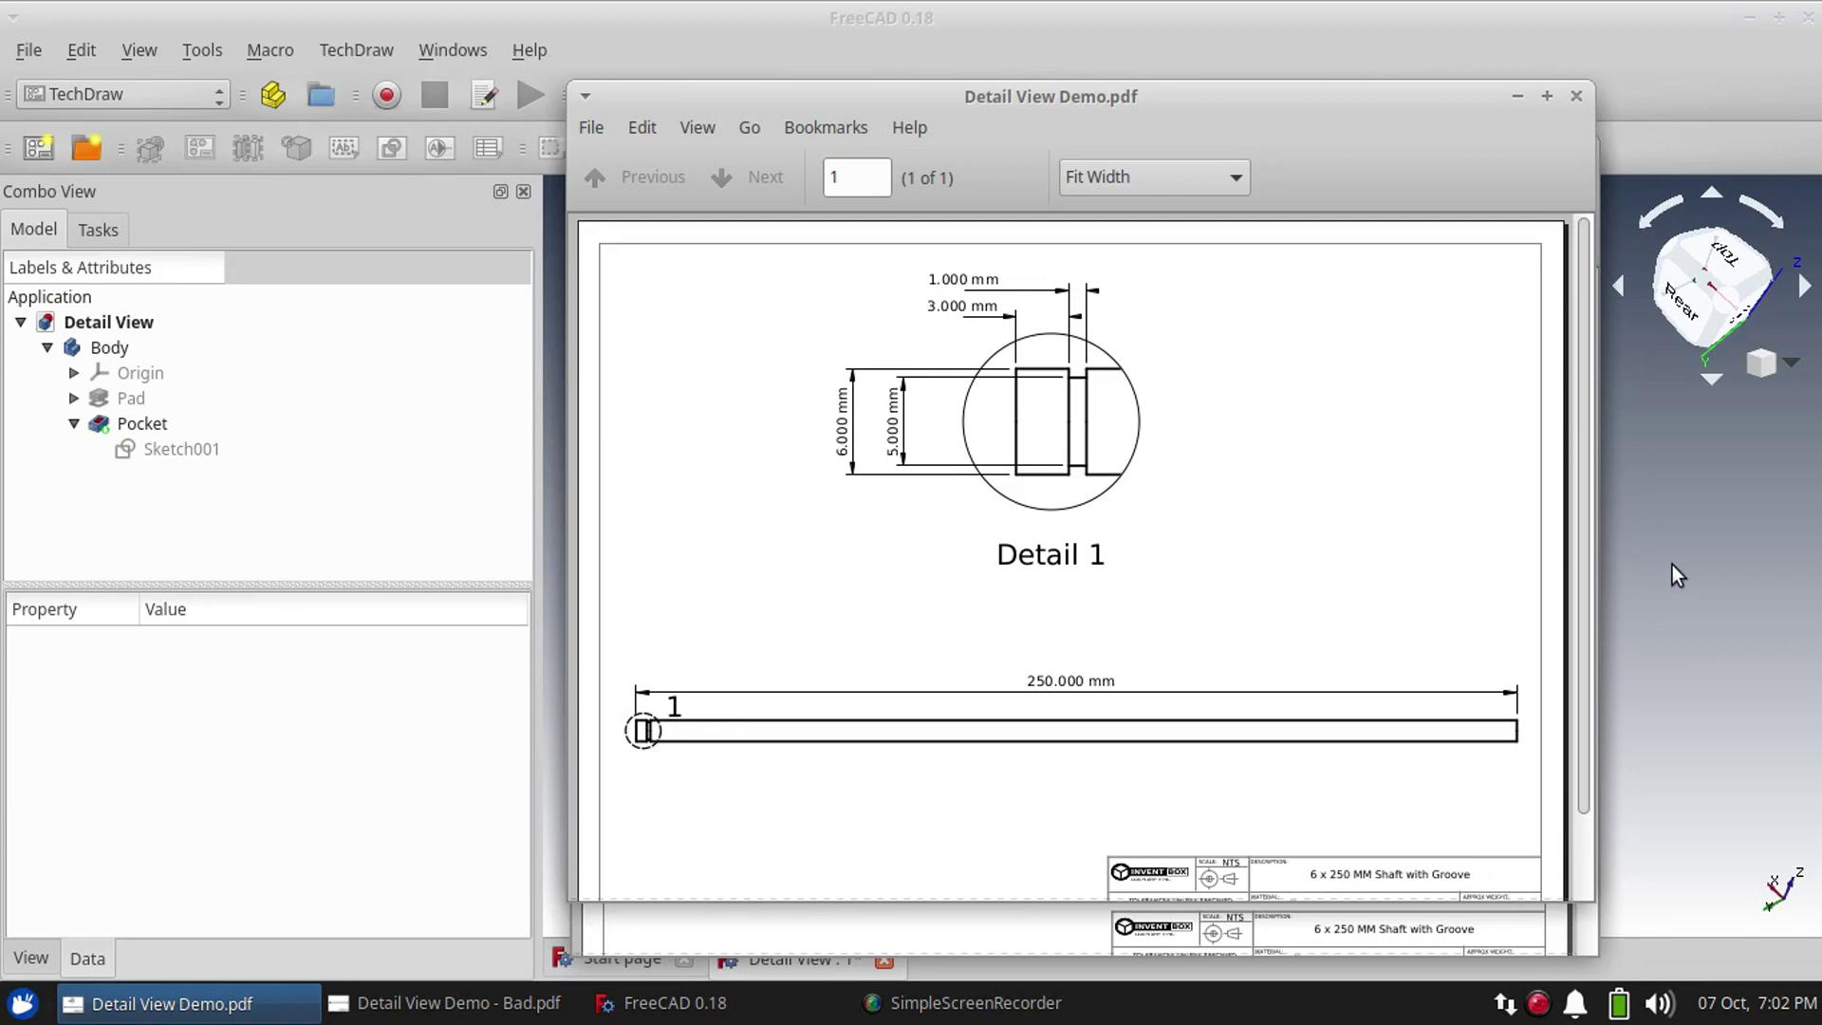
Orient the shaft model to the exact Right view
click(1680, 560)
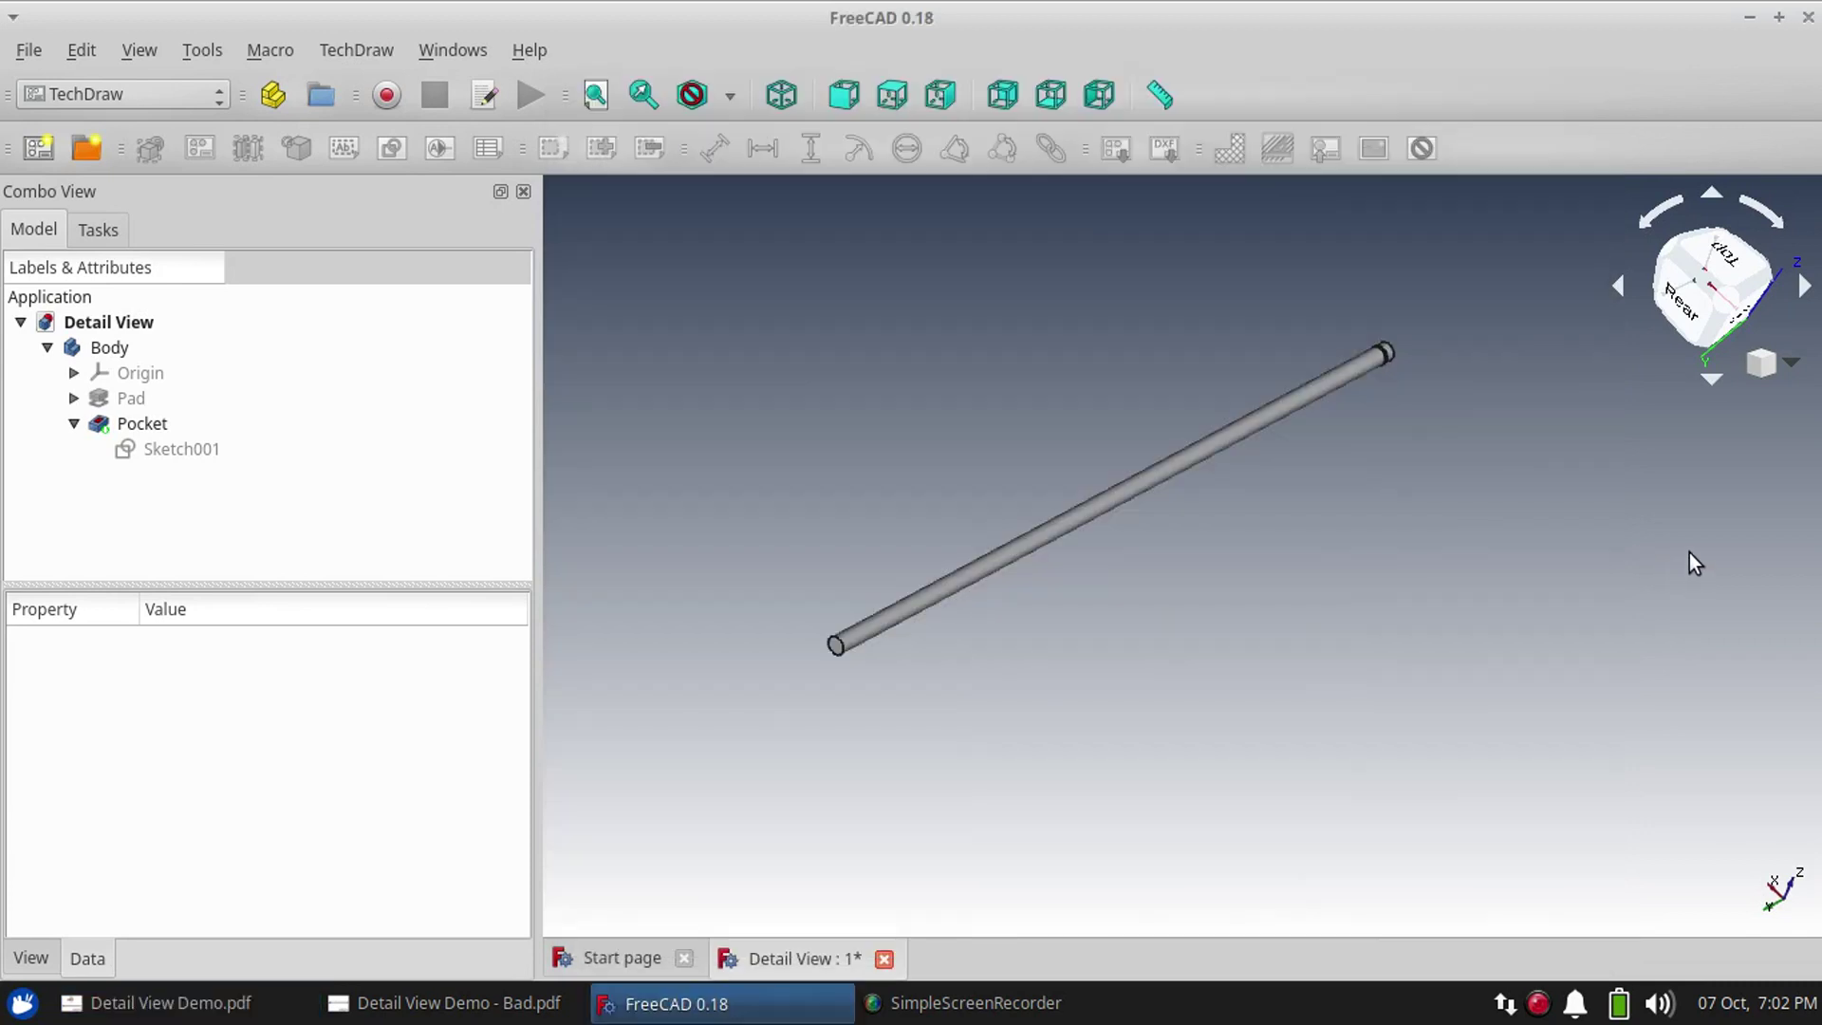
middle_drag(1493, 631, 1236, 454)
click(1712, 287)
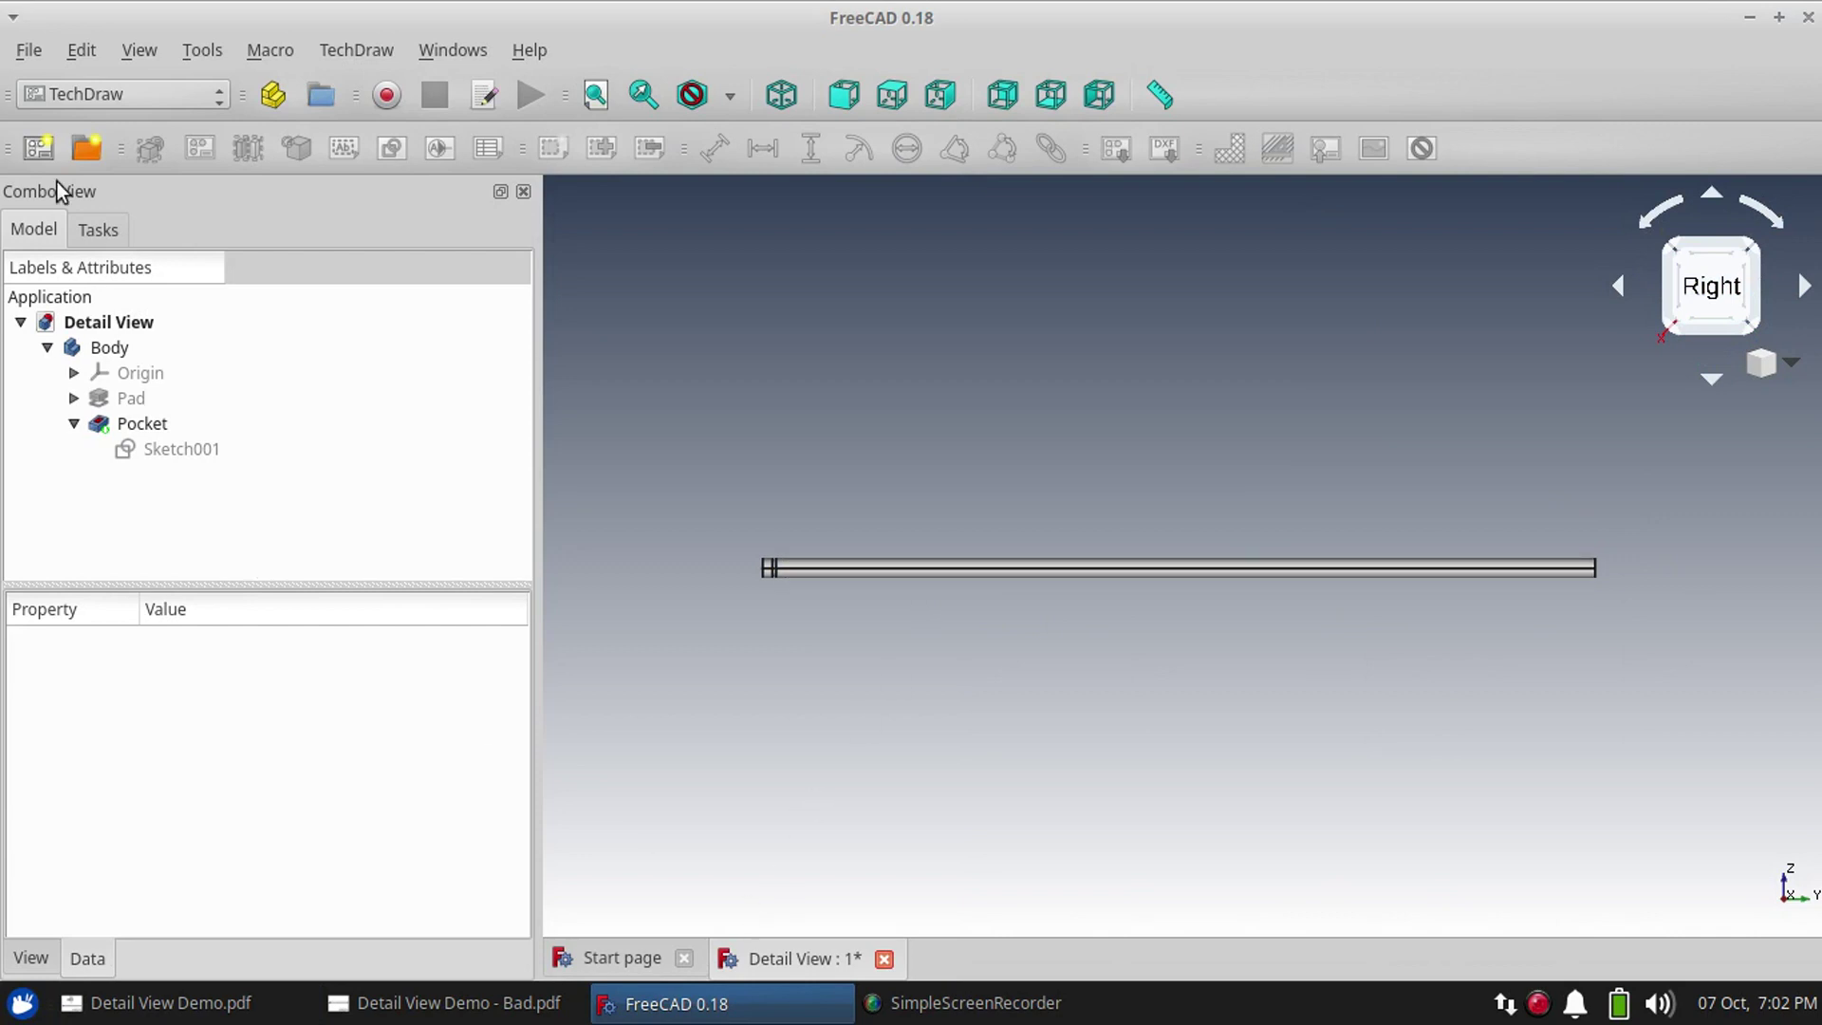
Insert a default page with a view of Body, move it lower, and select both shaft ends
click(40, 149)
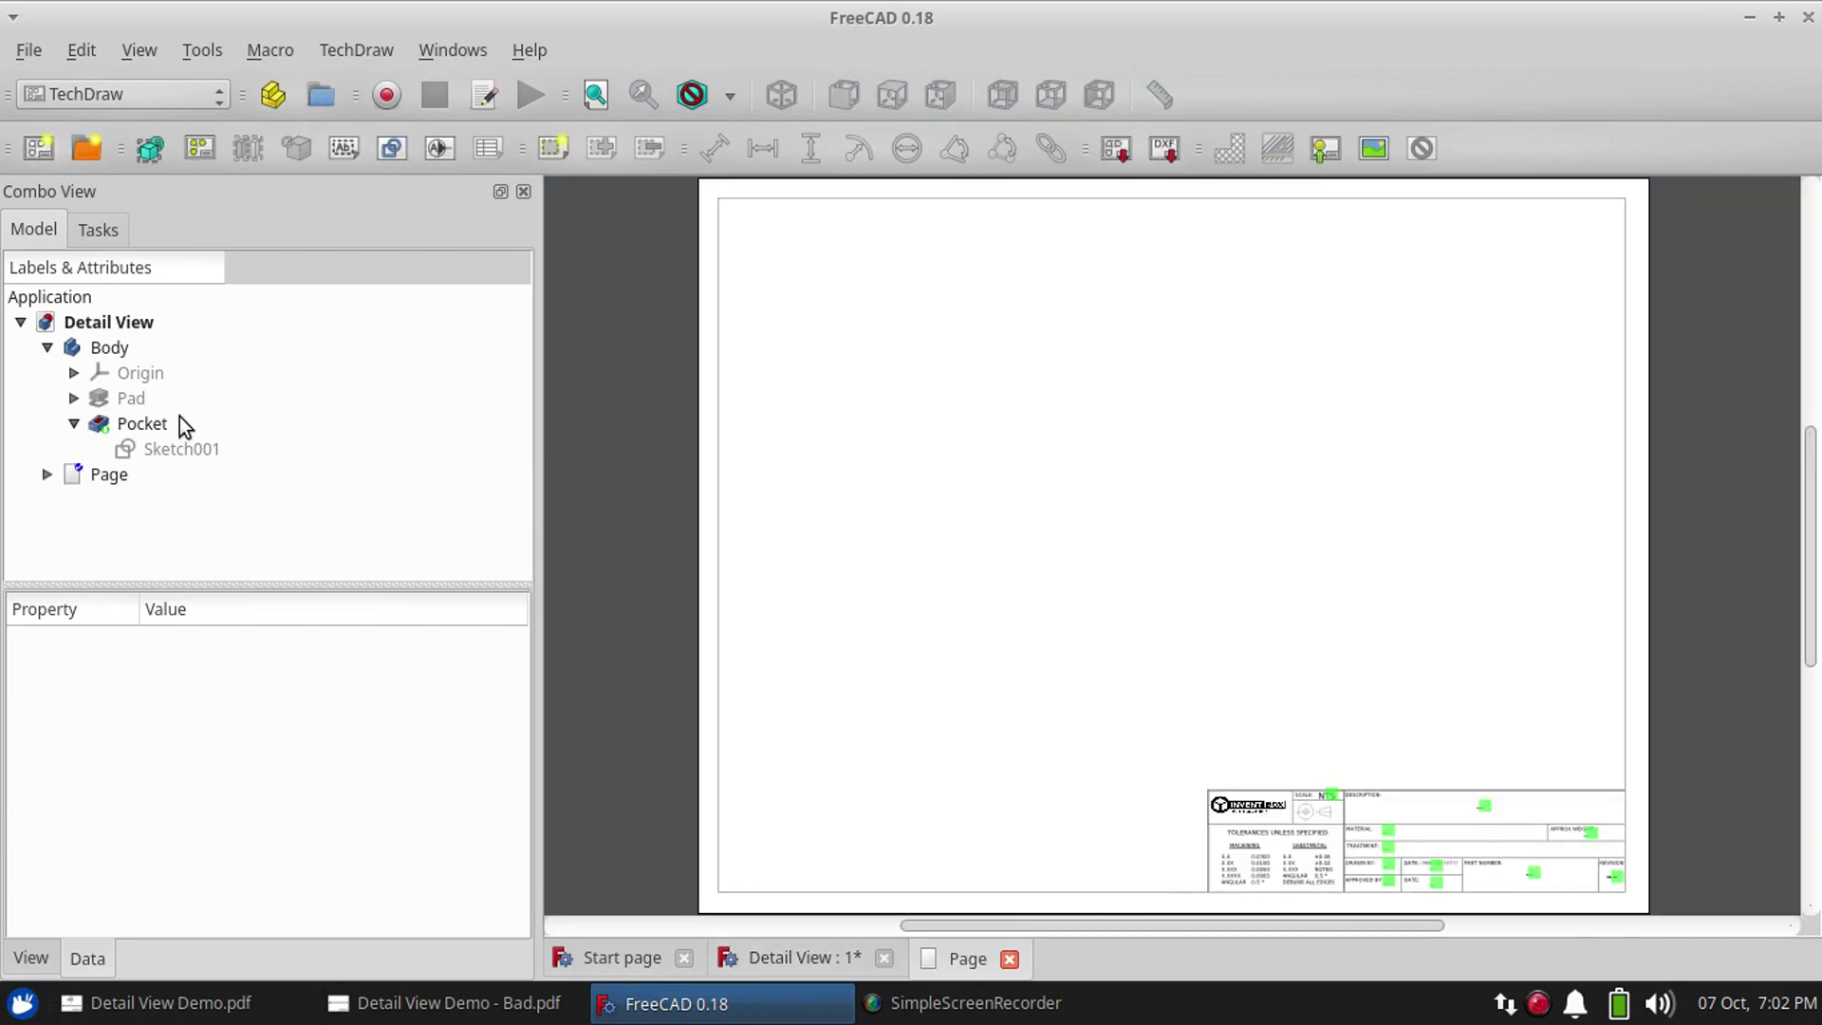
click(99, 348)
click(150, 148)
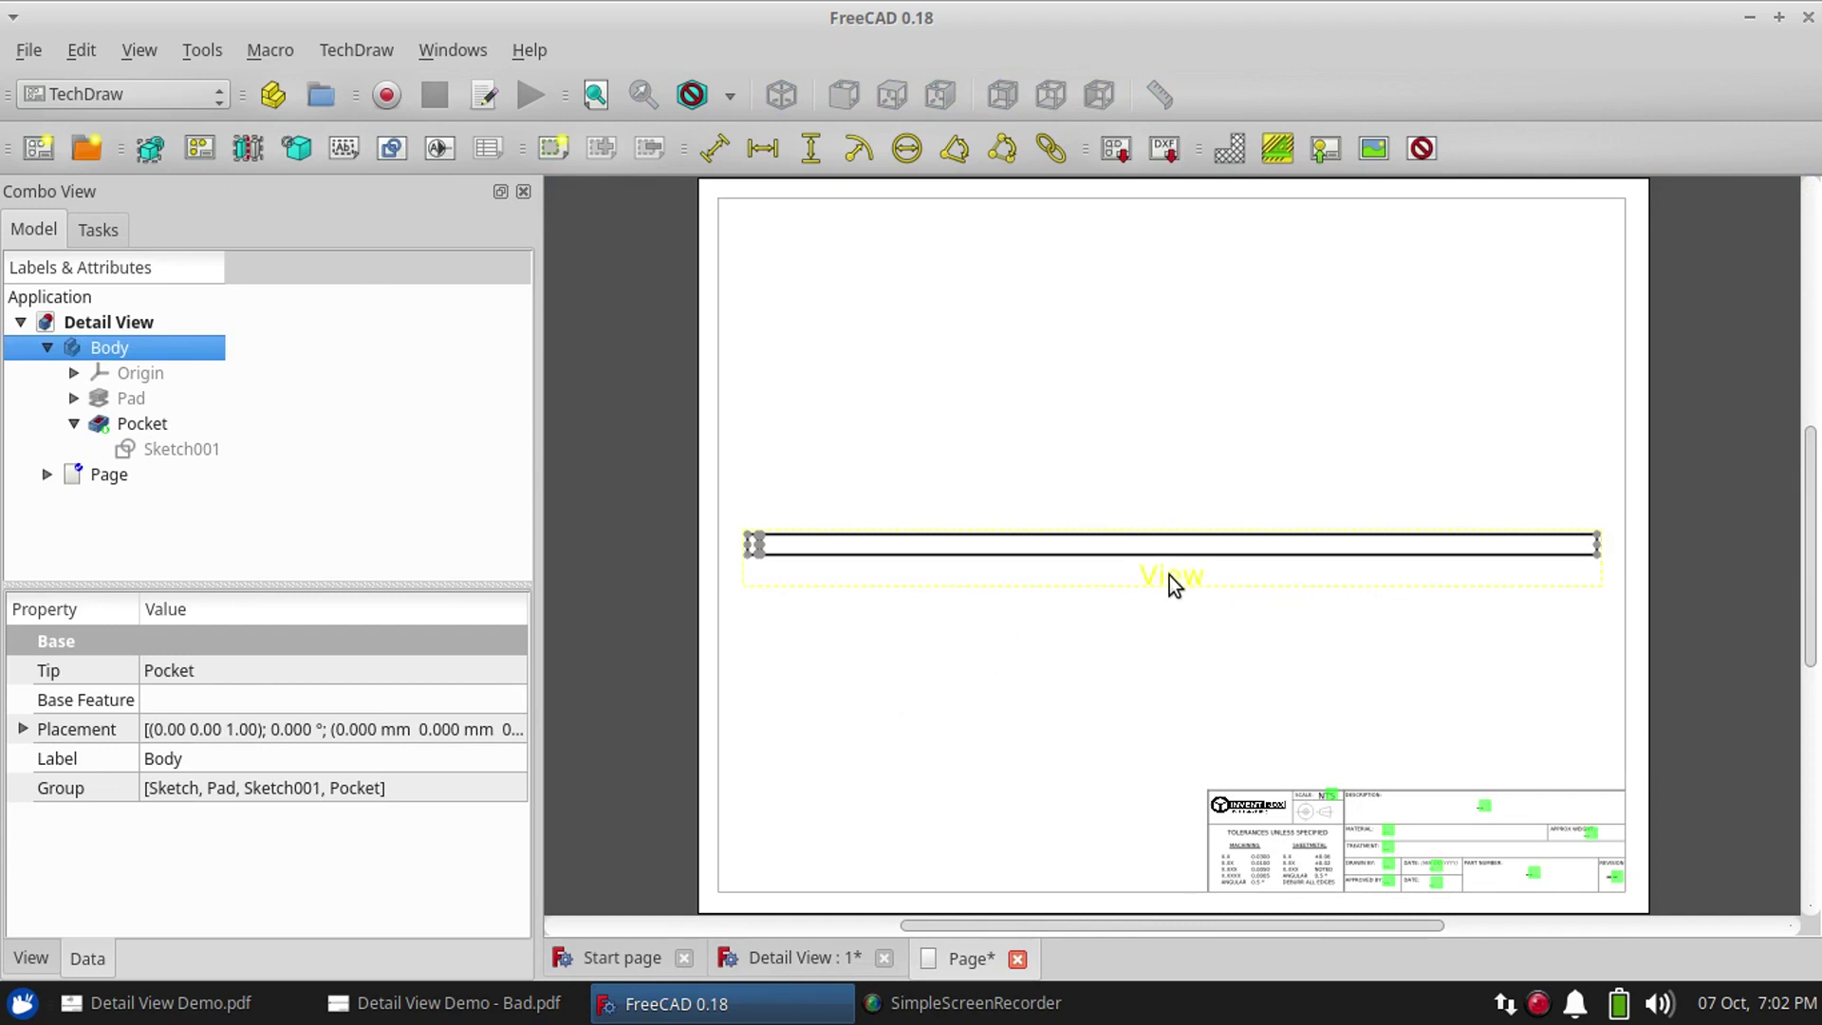
drag(1169, 575, 1164, 730)
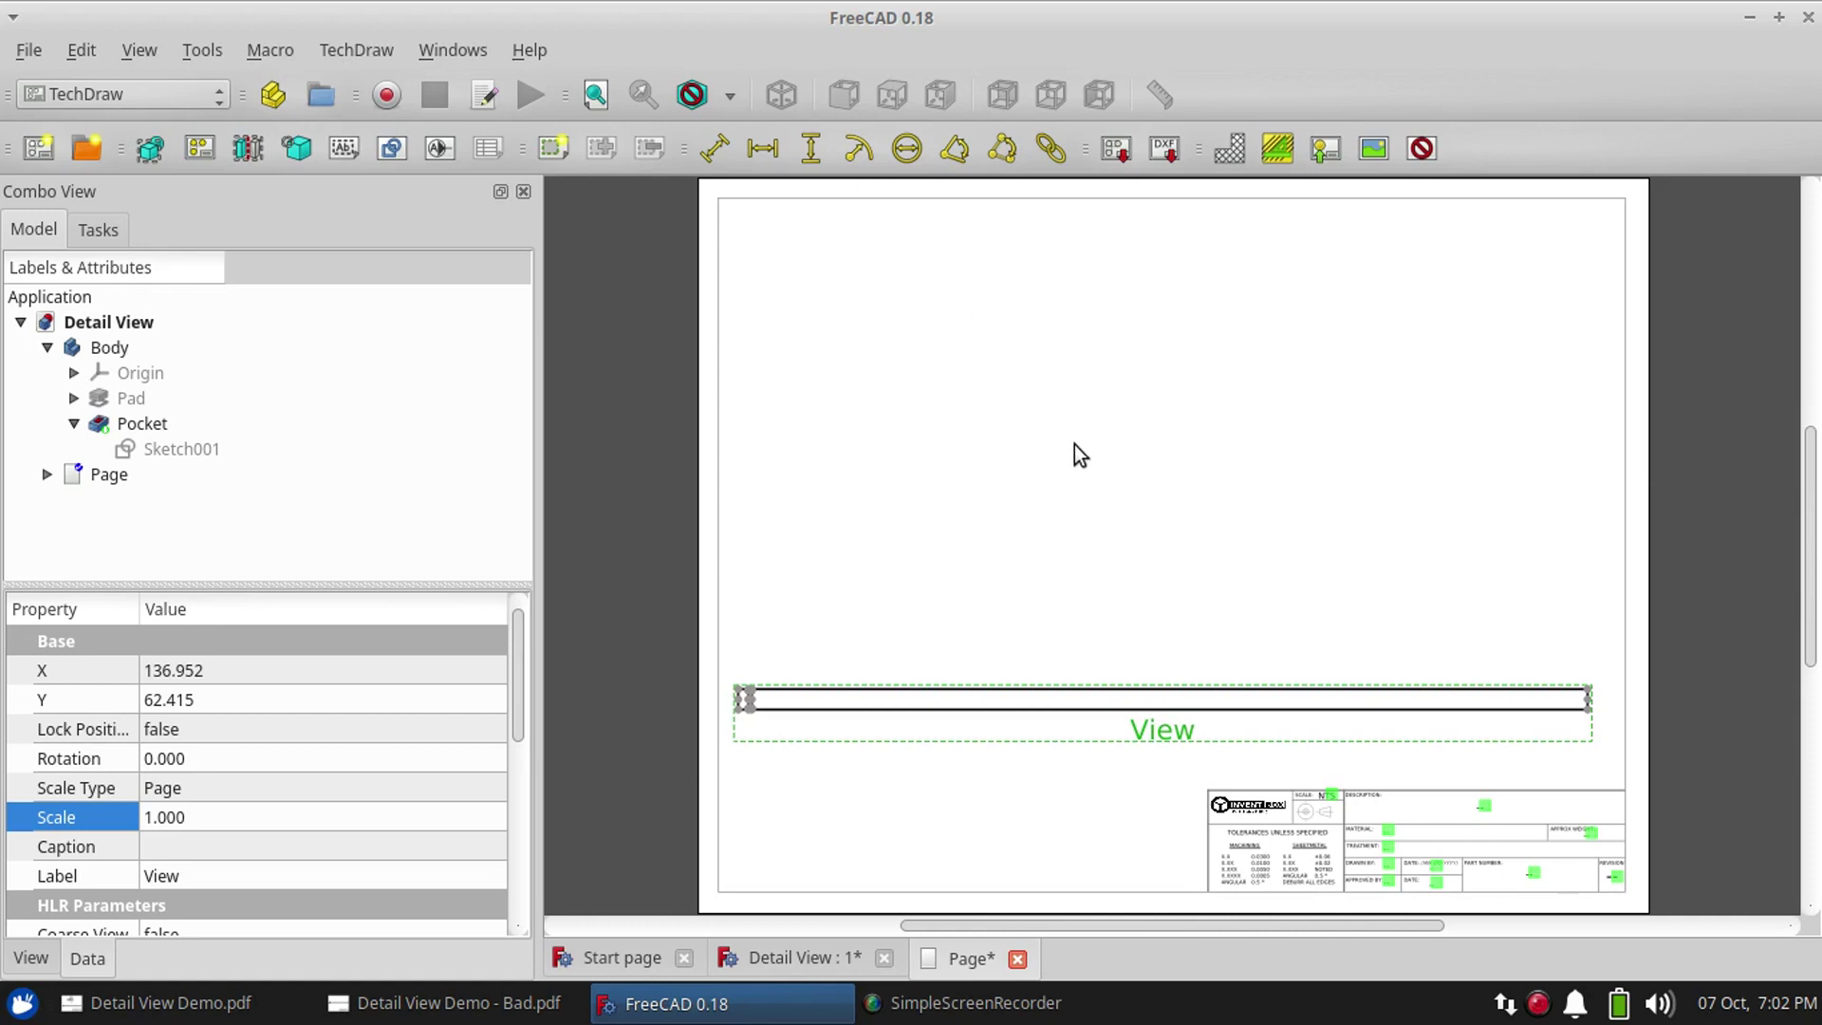
click(742, 698)
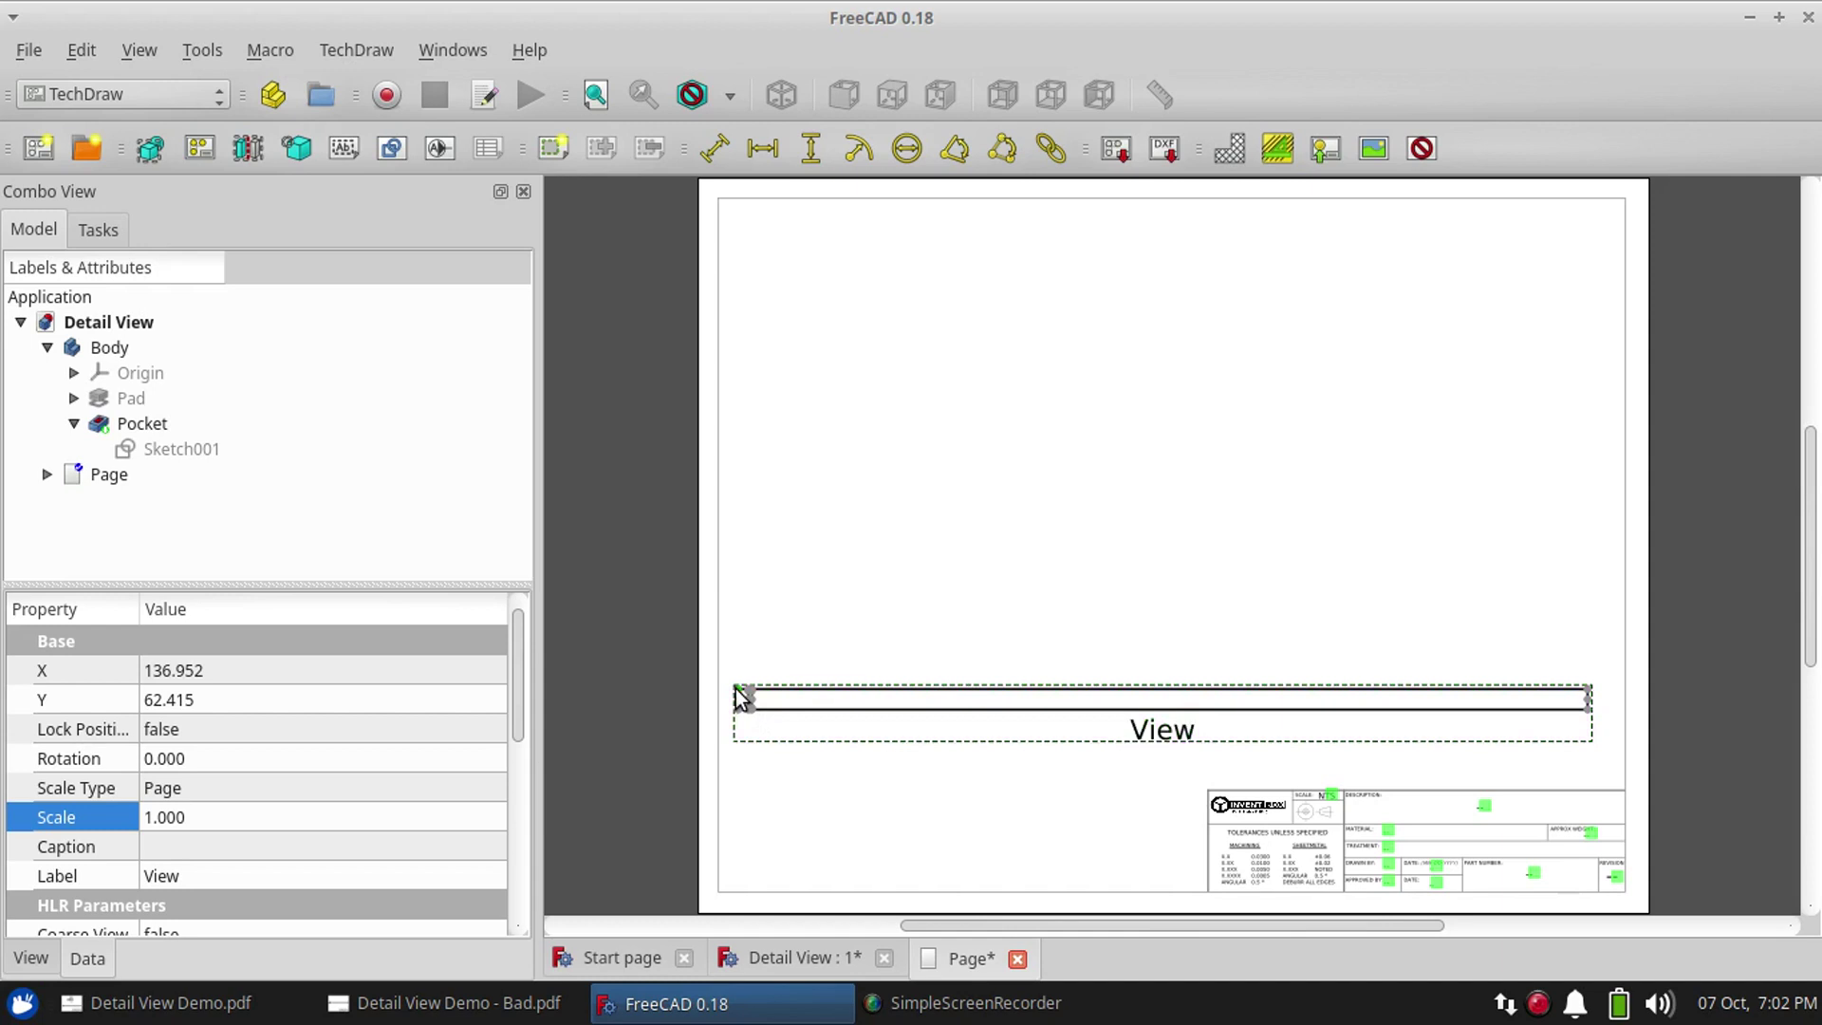
ctrl+click(1588, 690)
Add the 250.000 mm horizontal length dimension above the shaft and nudge the view right
click(769, 149)
drag(1139, 692, 1139, 604)
click(744, 700)
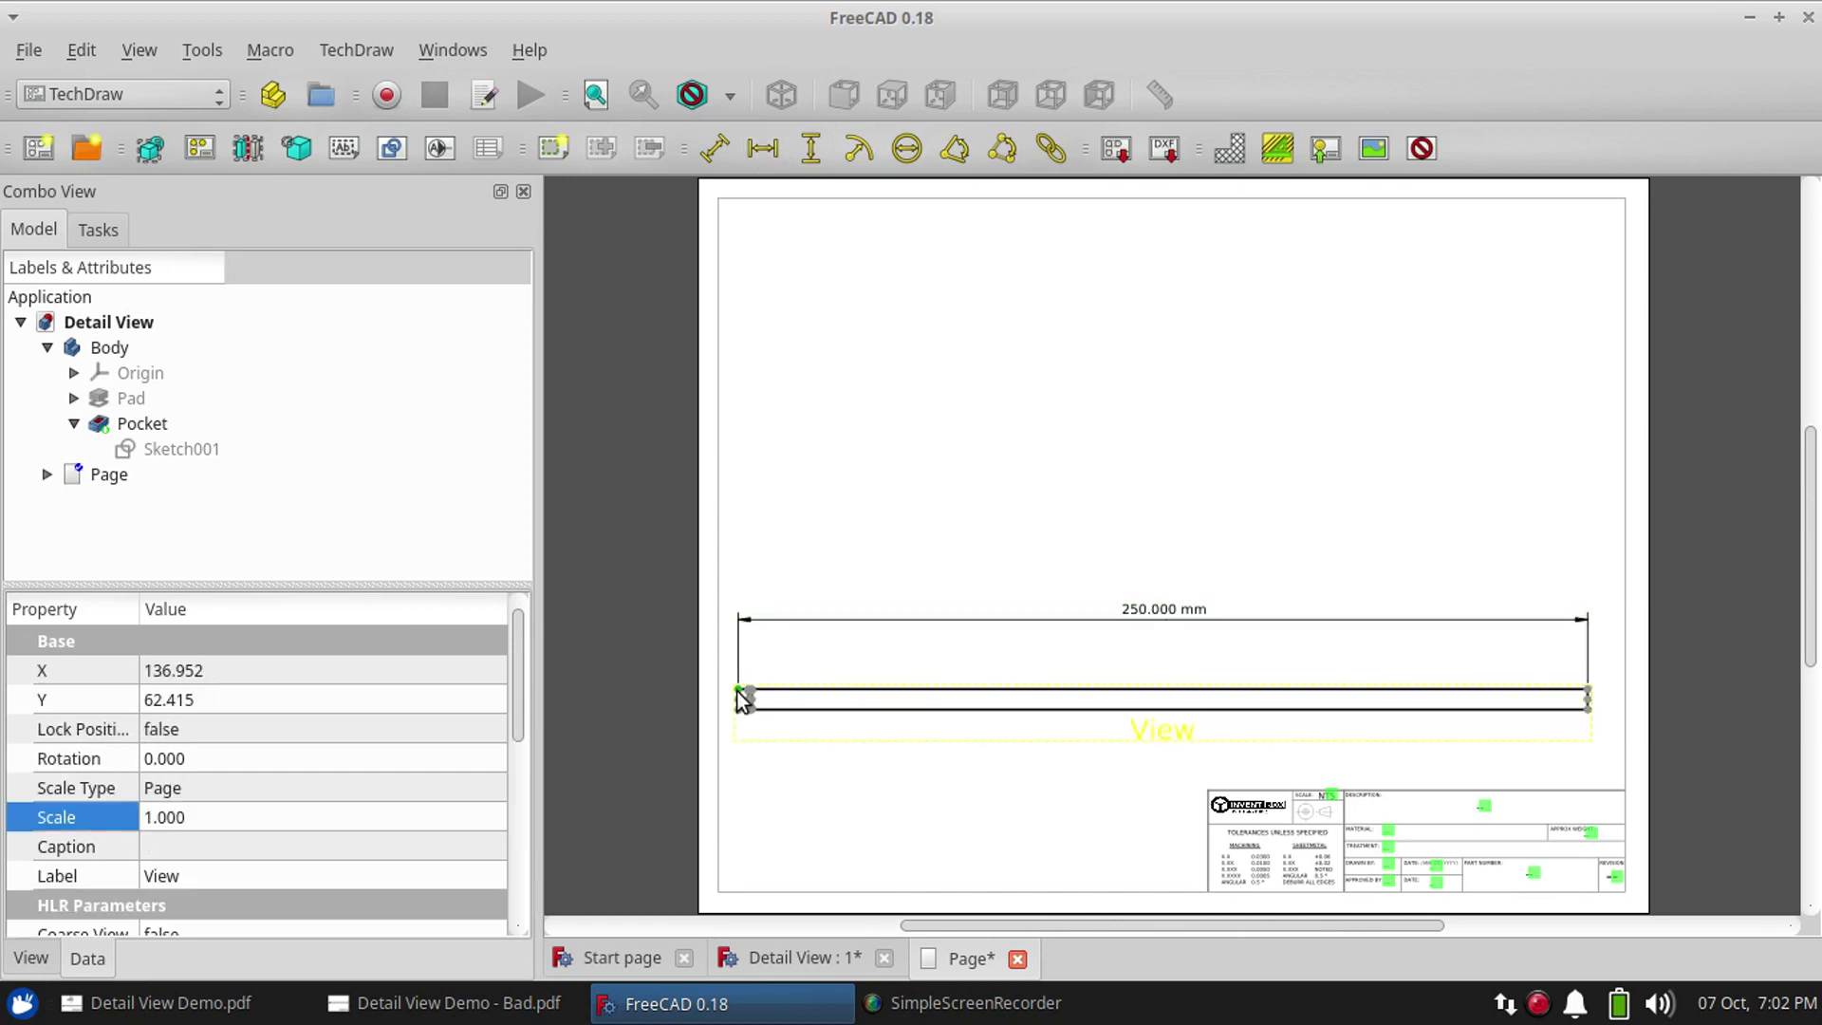
click(854, 783)
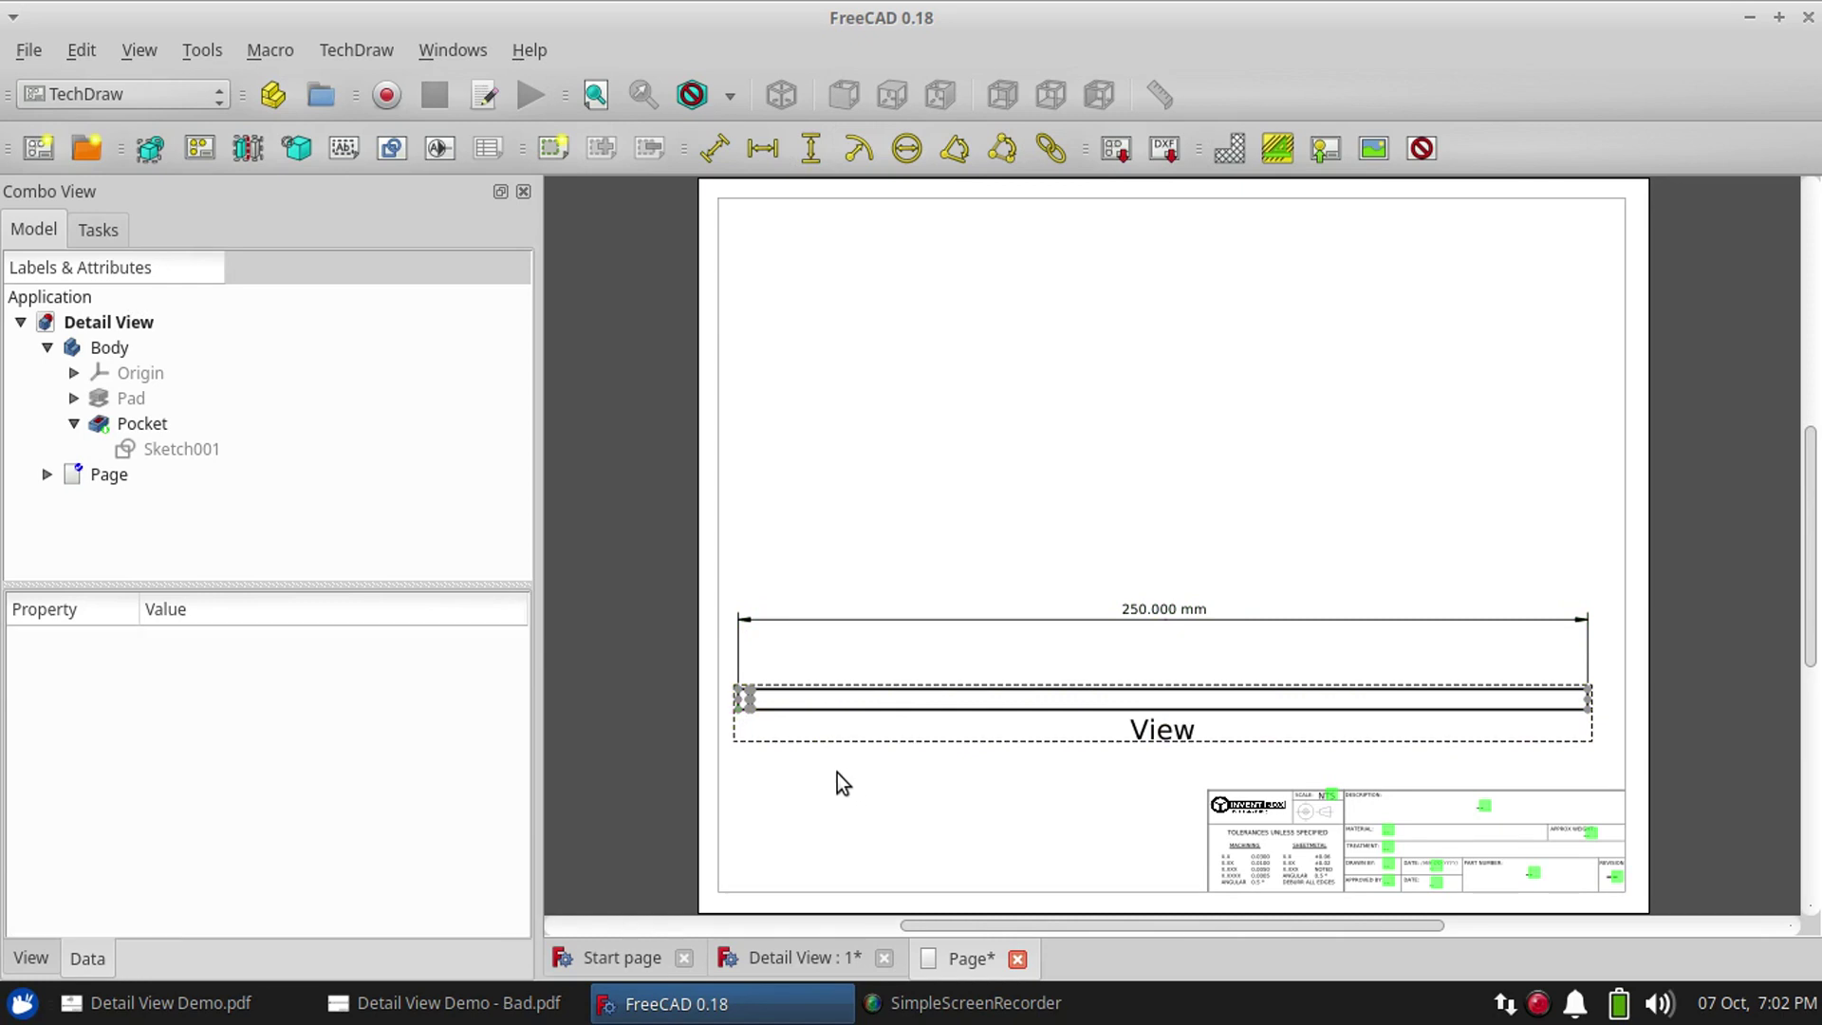
drag(1152, 740, 1163, 725)
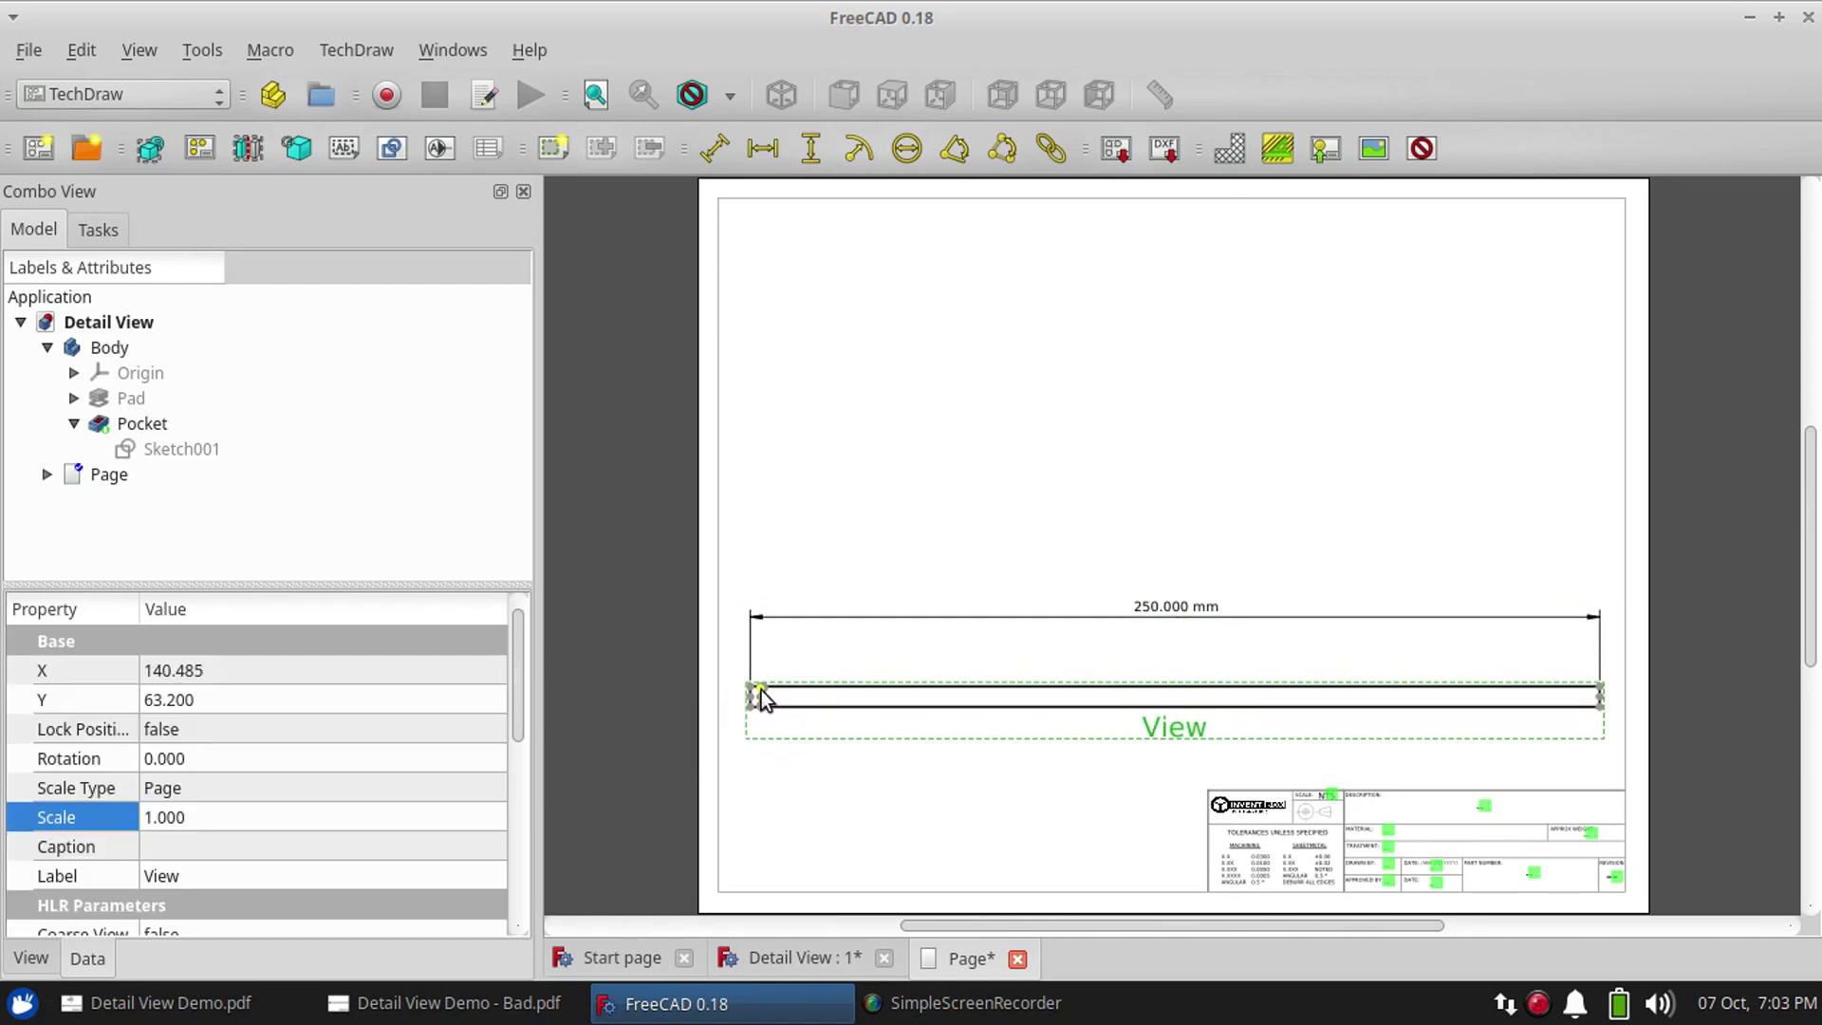
Reframe the page and select the shaft view as the detail's base
scroll(762, 694, up, 10)
scroll(841, 847, down, 8)
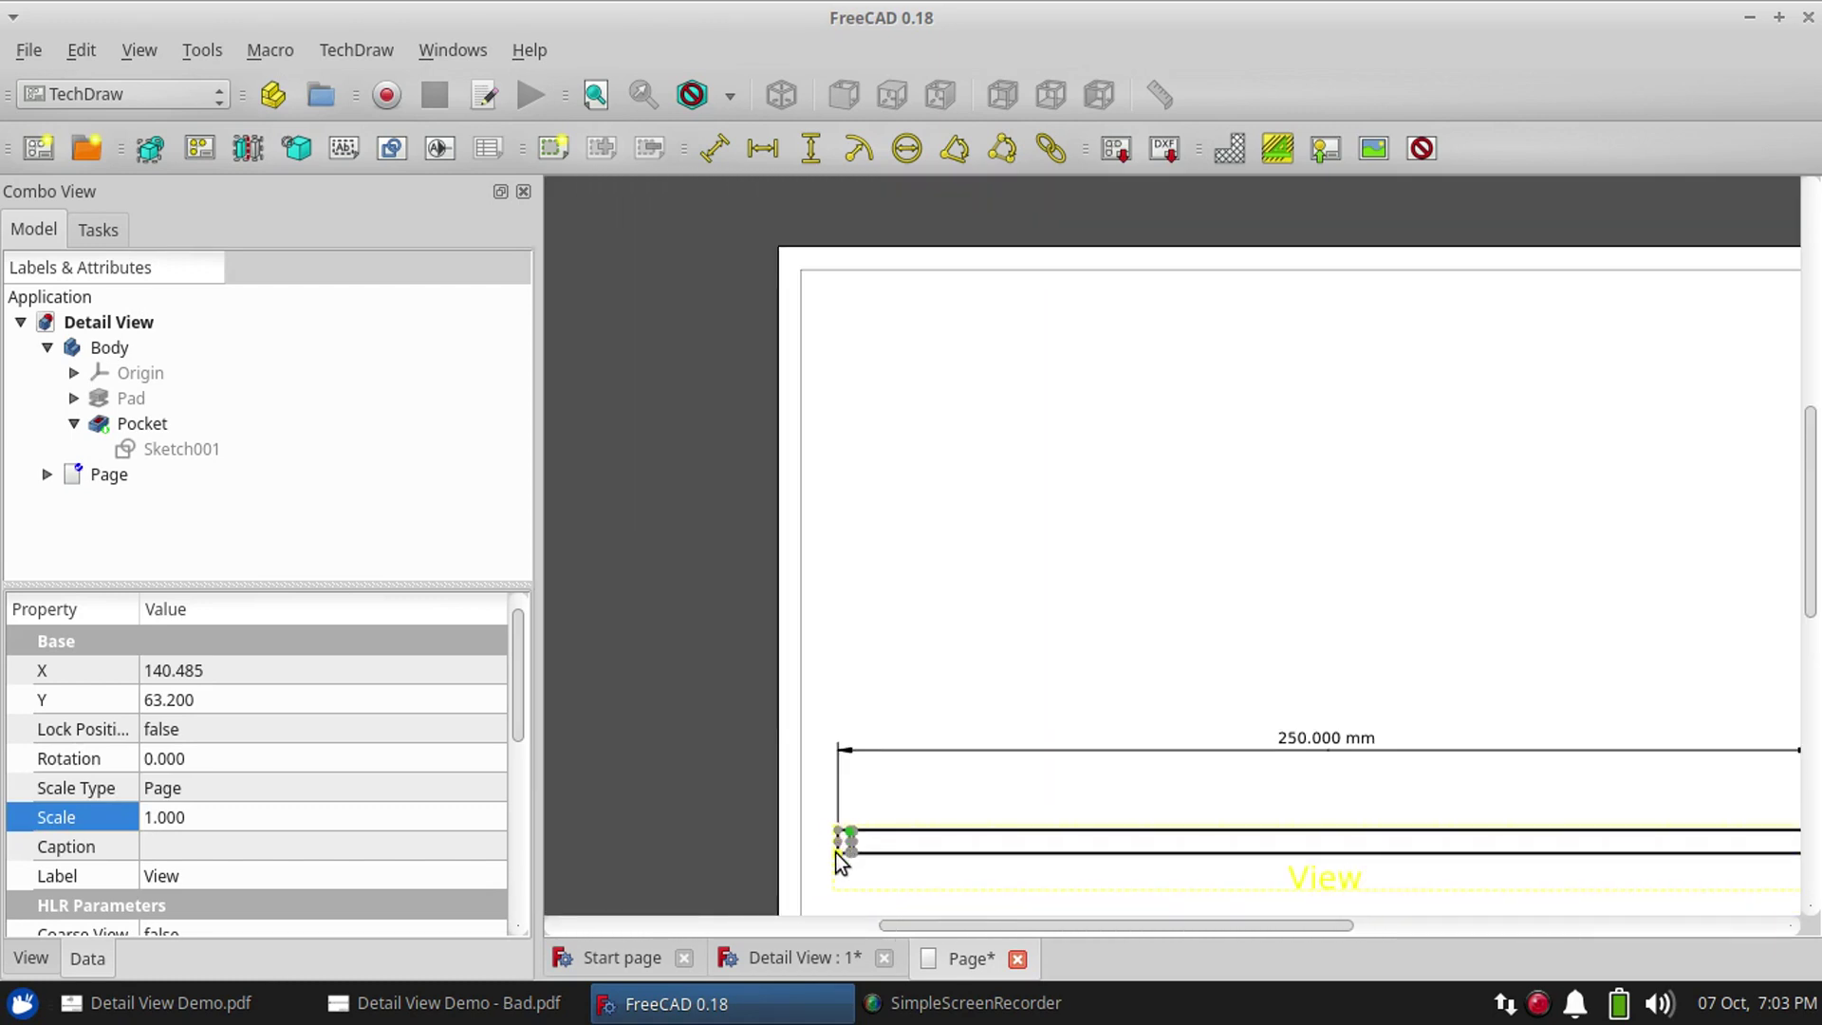
middle_drag(960, 732, 769, 626)
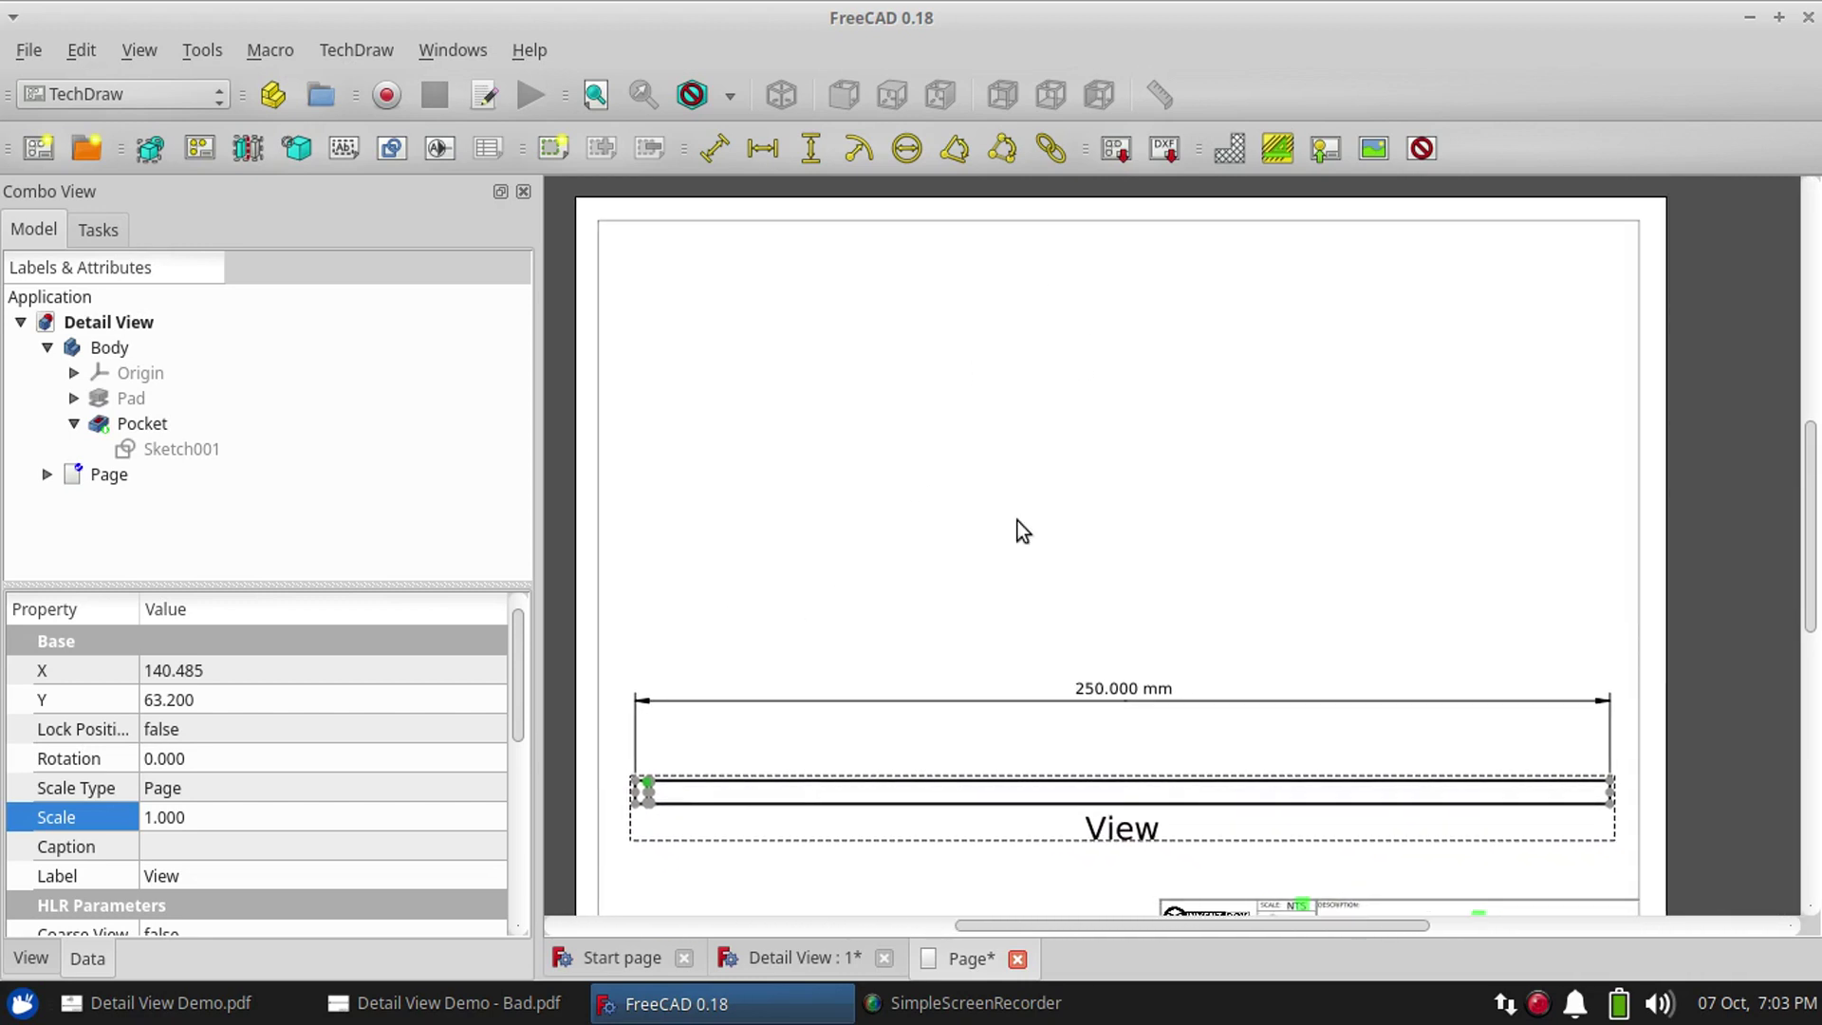
click(678, 490)
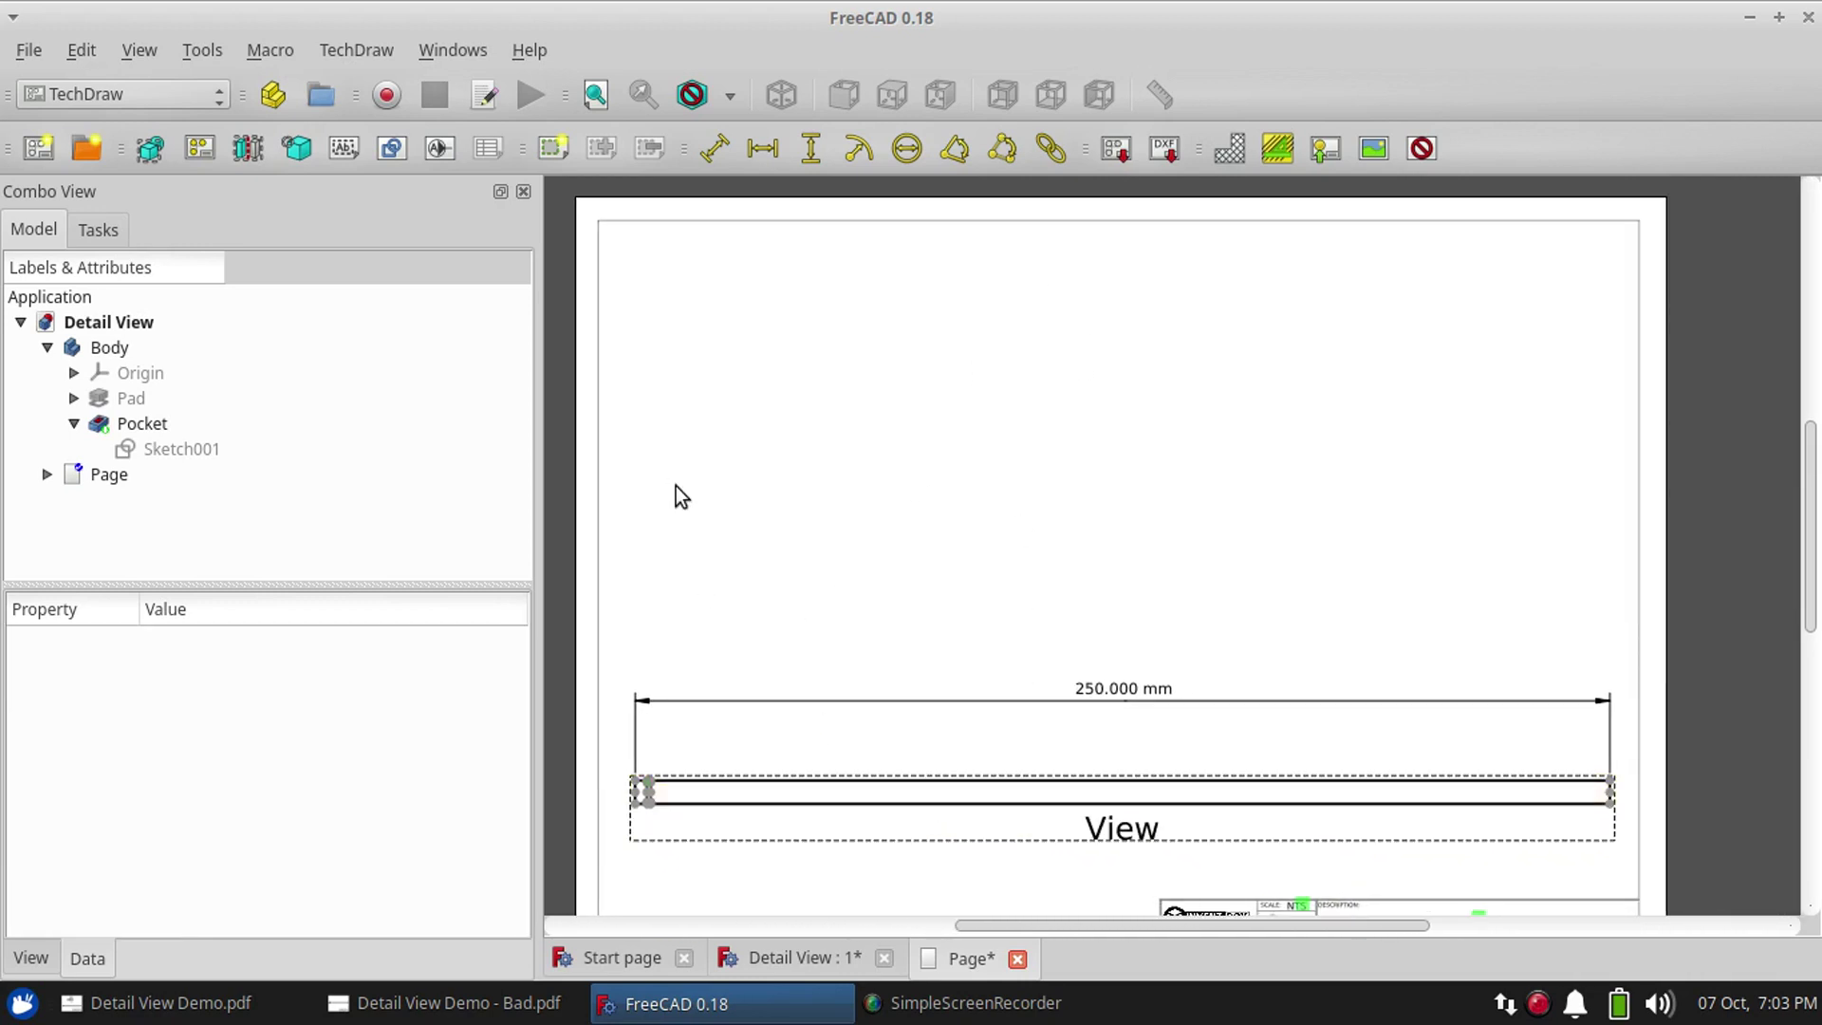
click(1097, 822)
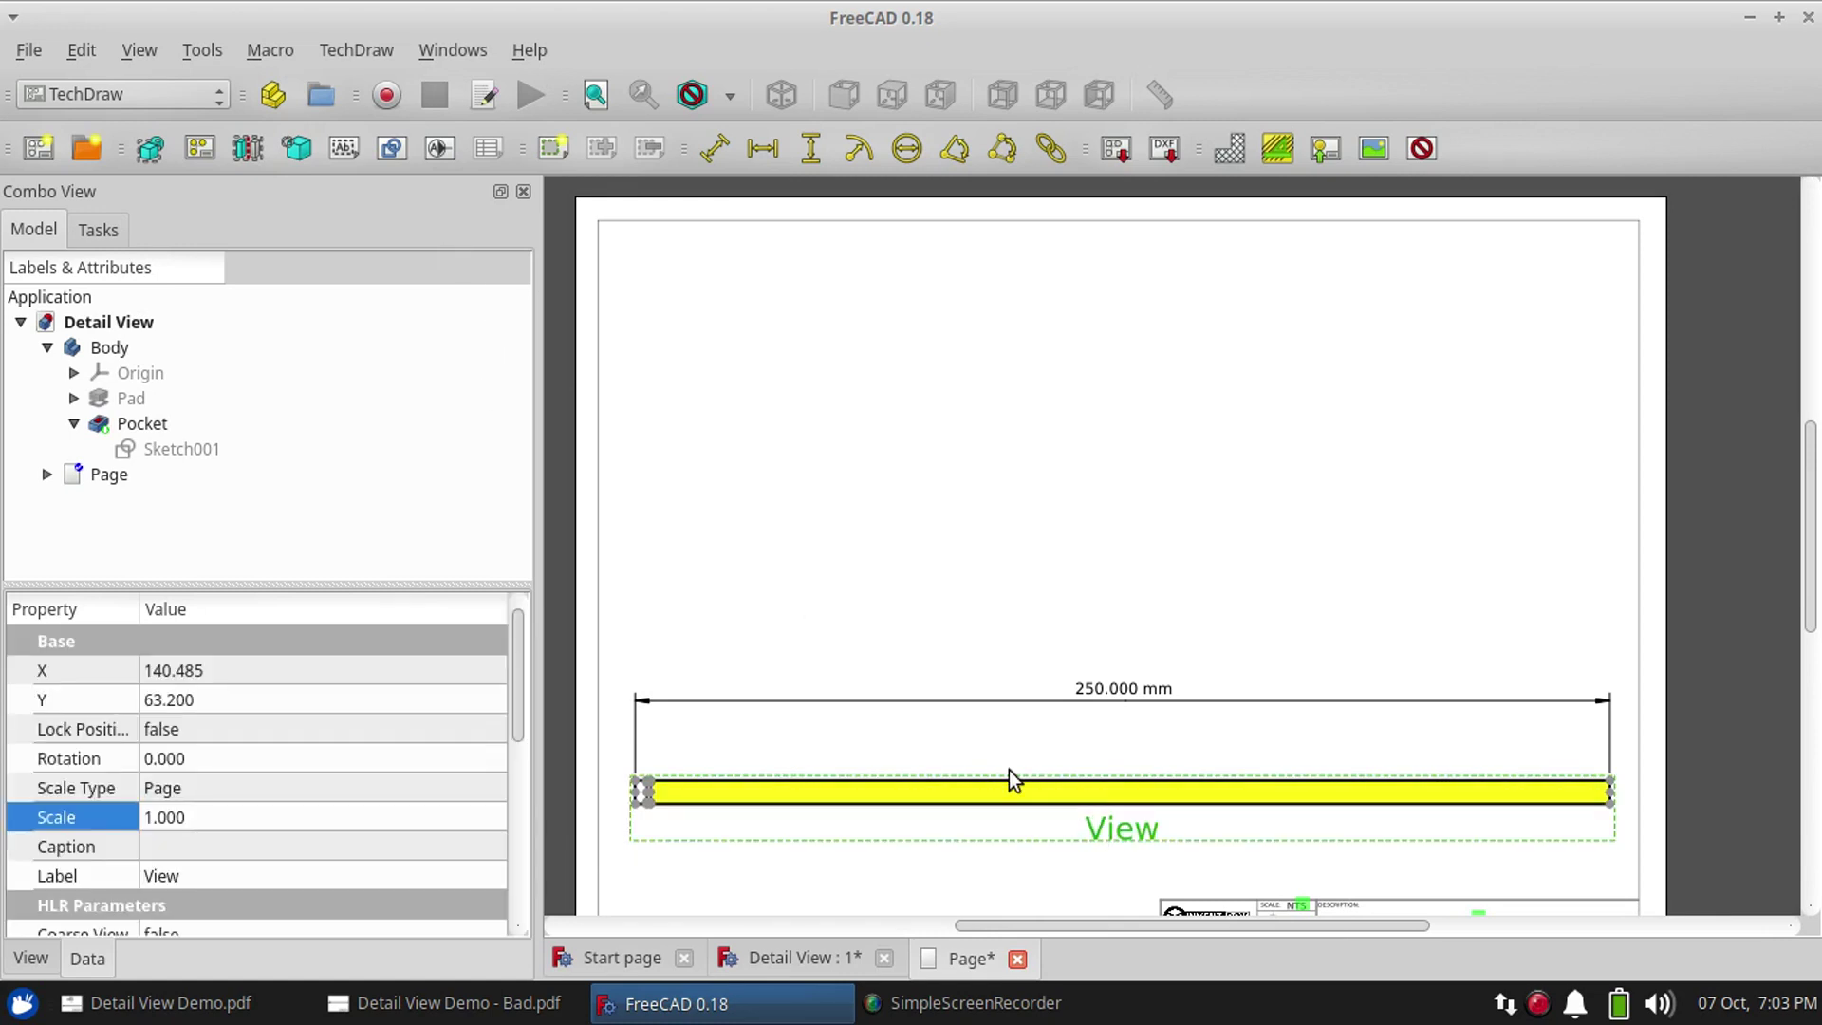
Insert a detail view from the shaft view and drag it above the dimensioned view
click(295, 149)
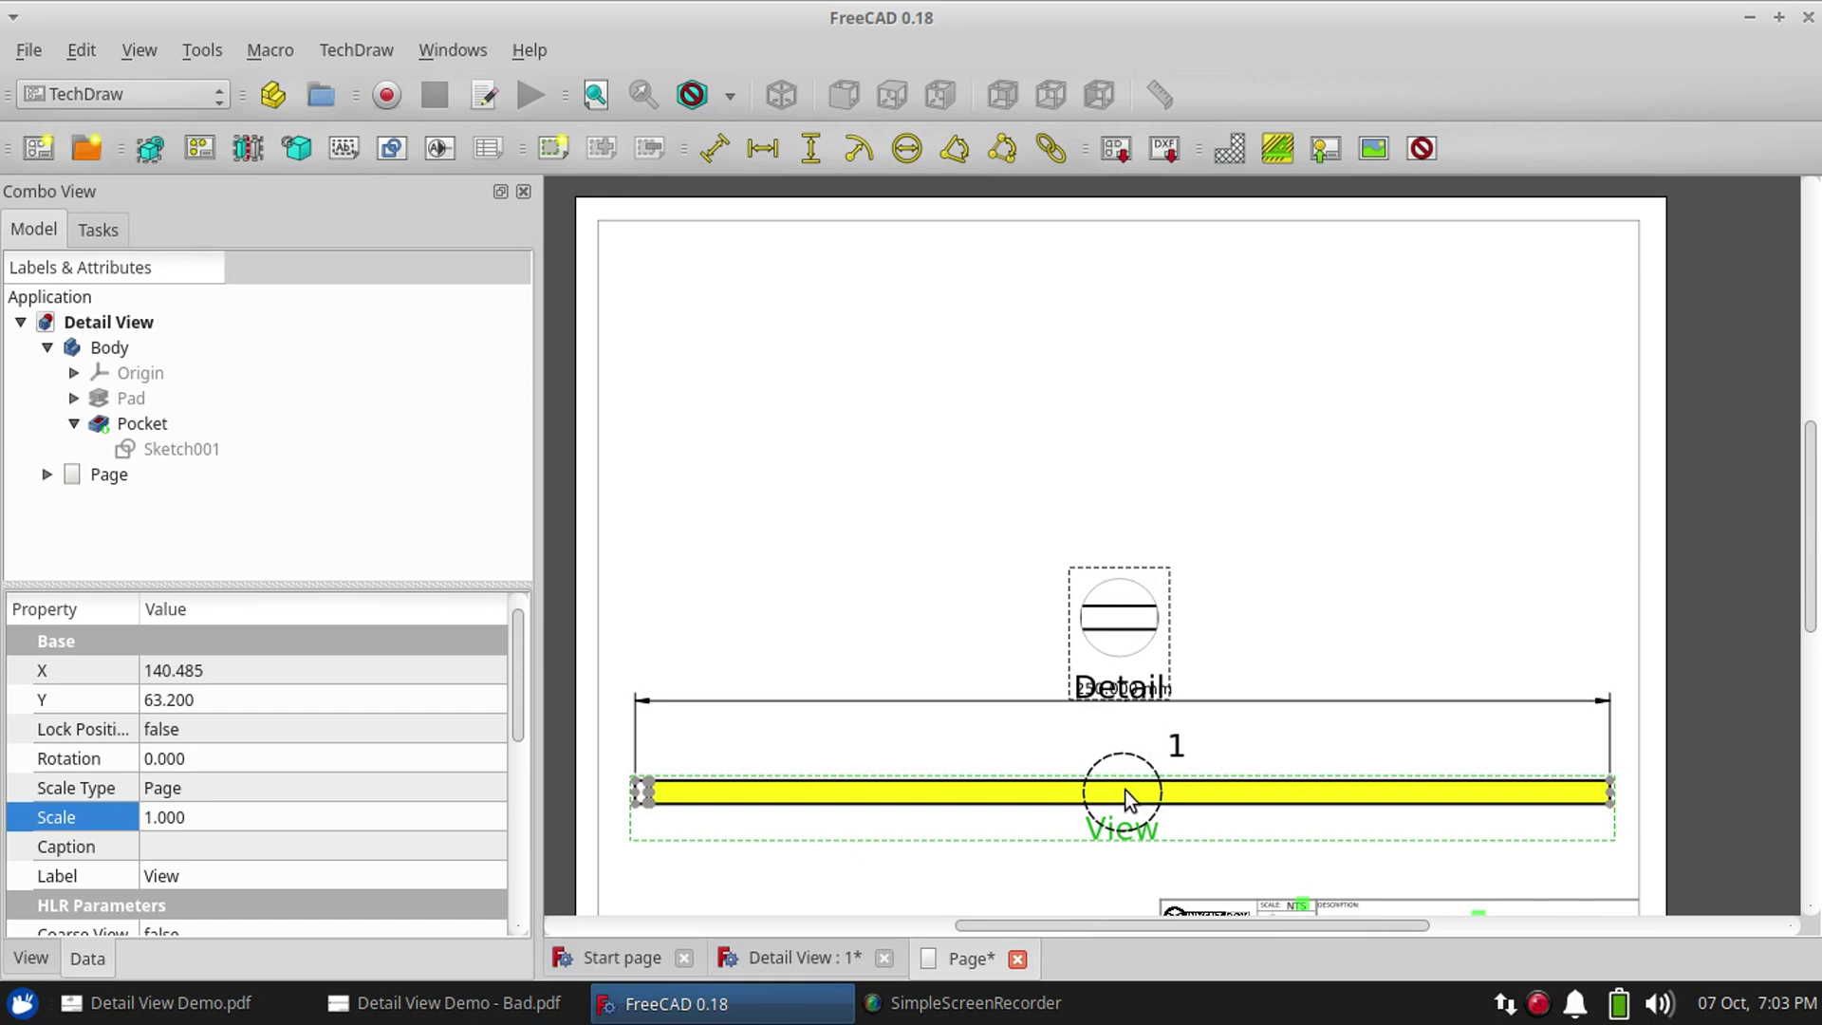
drag(1114, 693, 1130, 523)
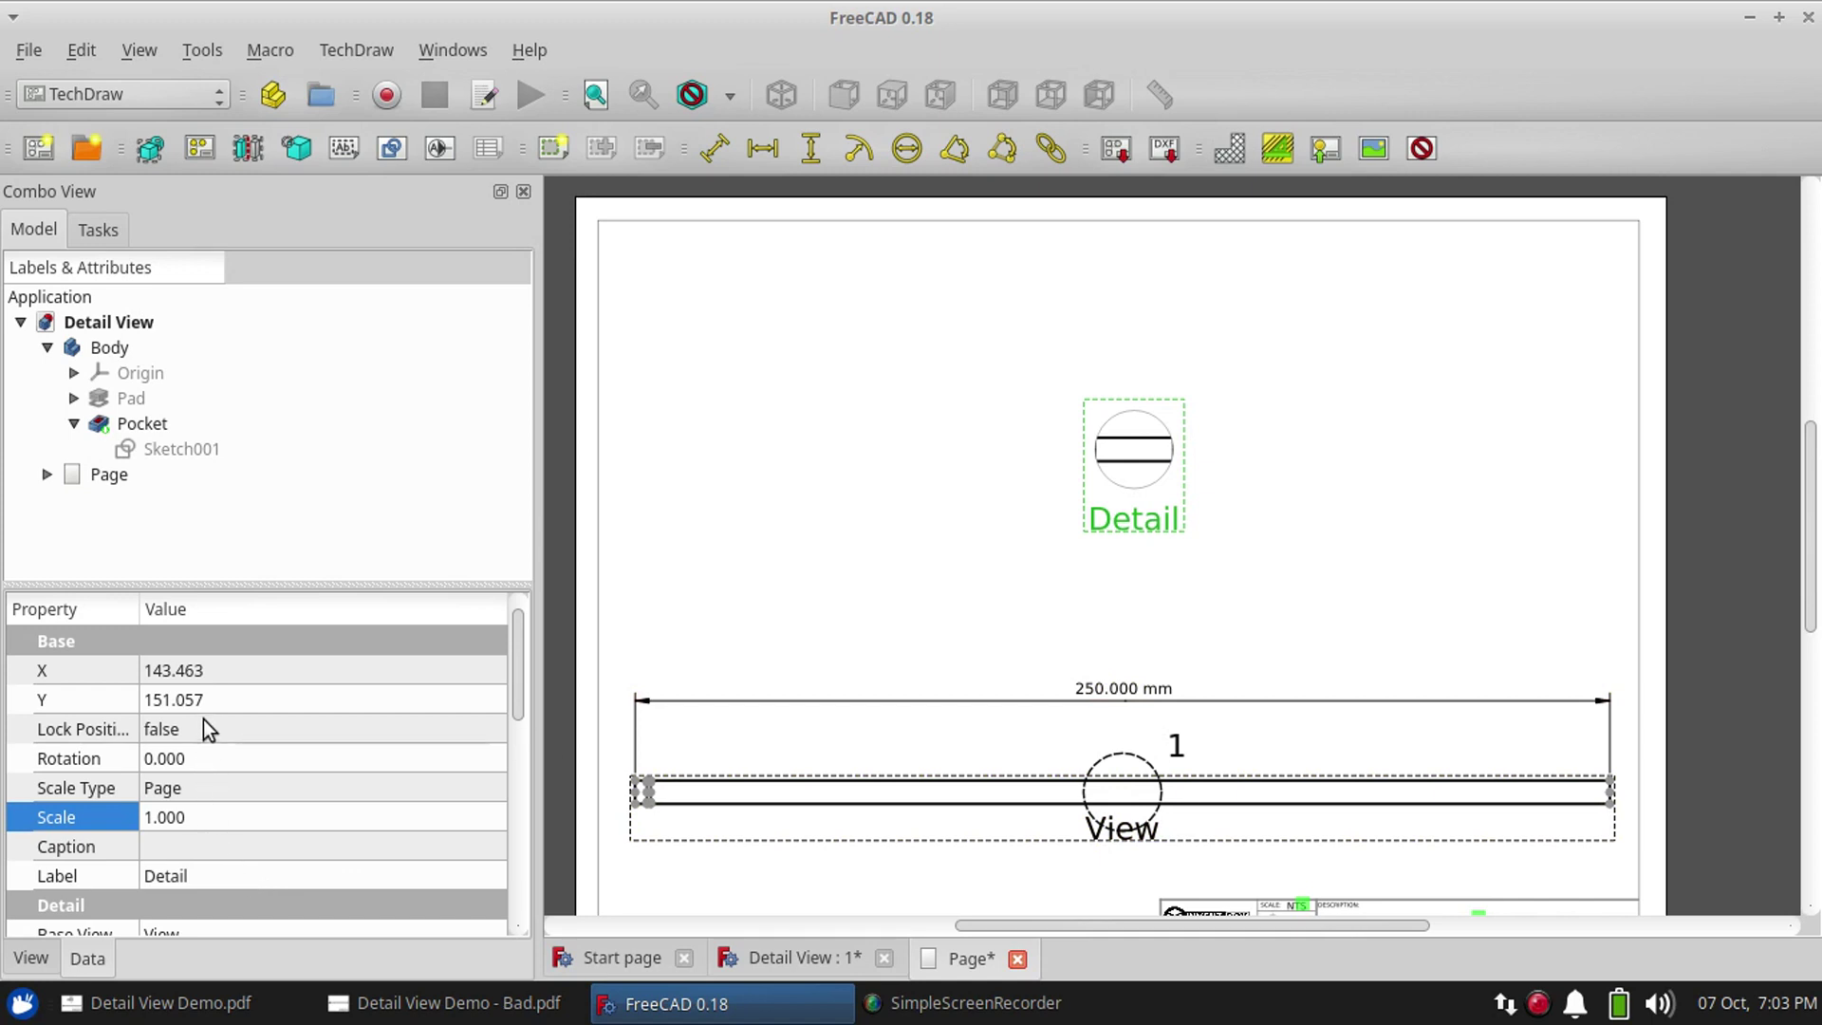
Expand the detail's Anchor Point property and set its x to -125
scroll(203, 726, down, 3)
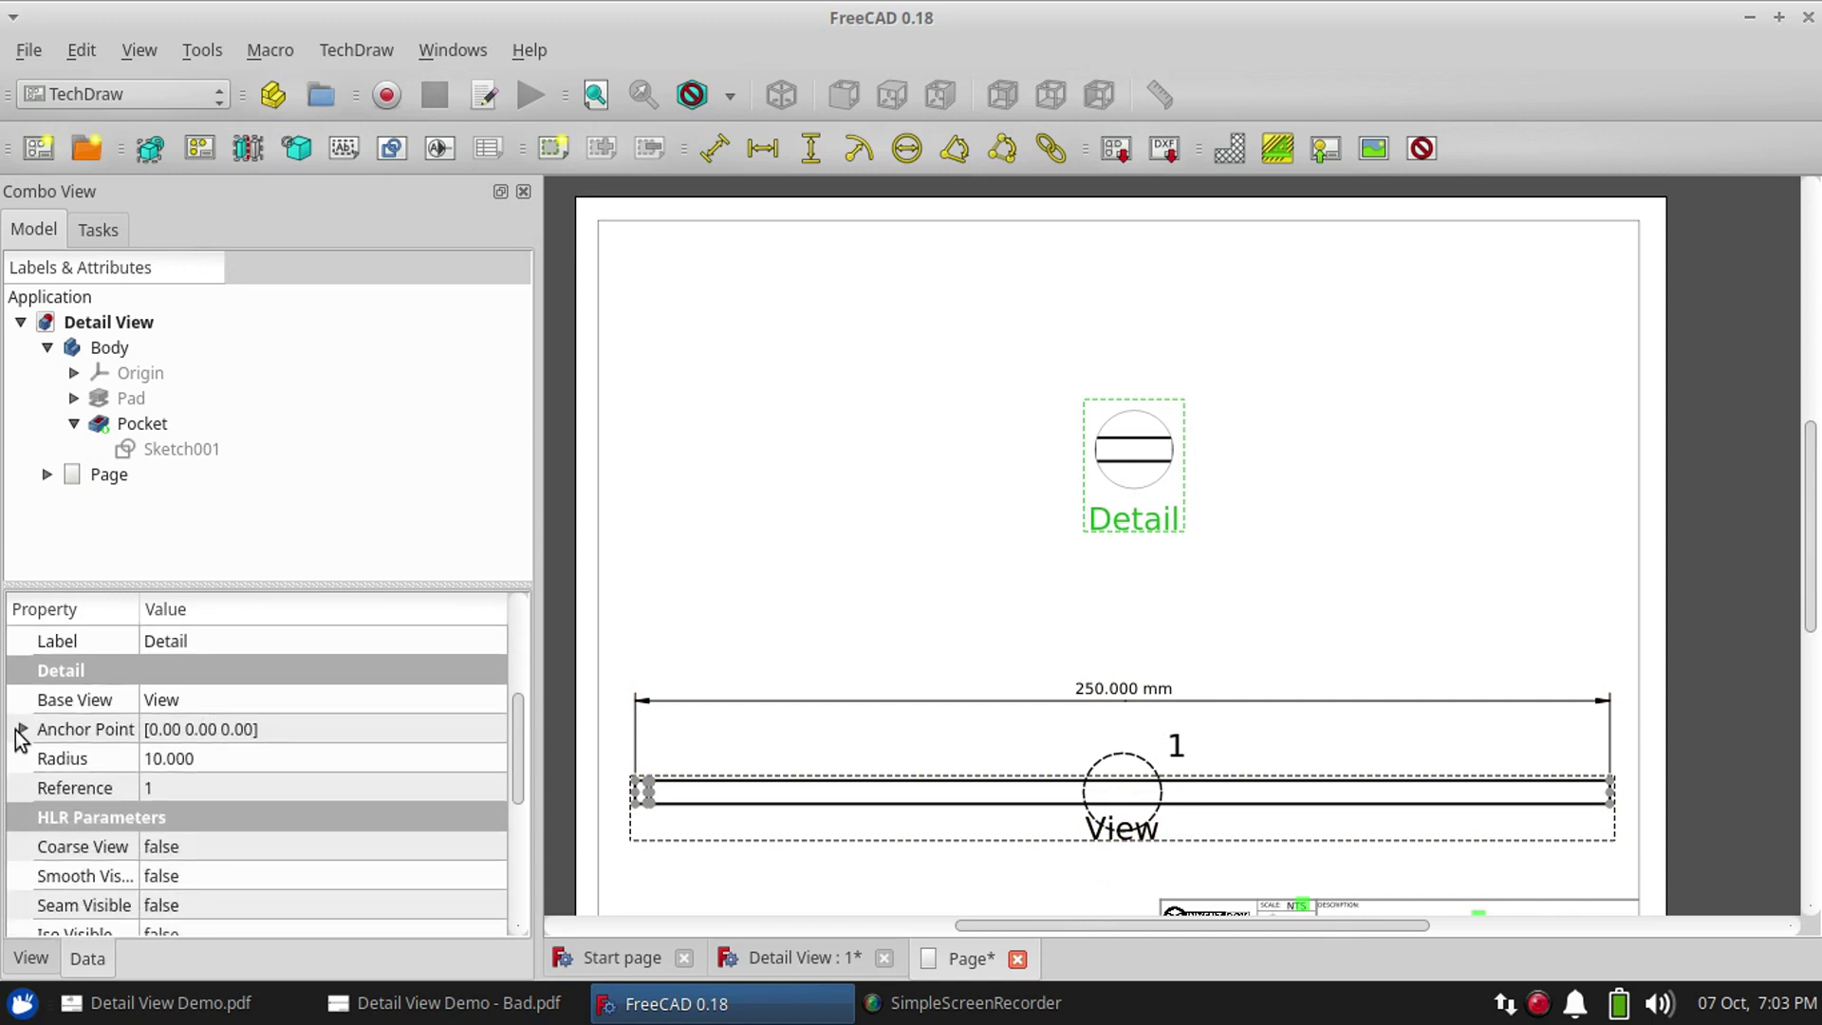
click(23, 729)
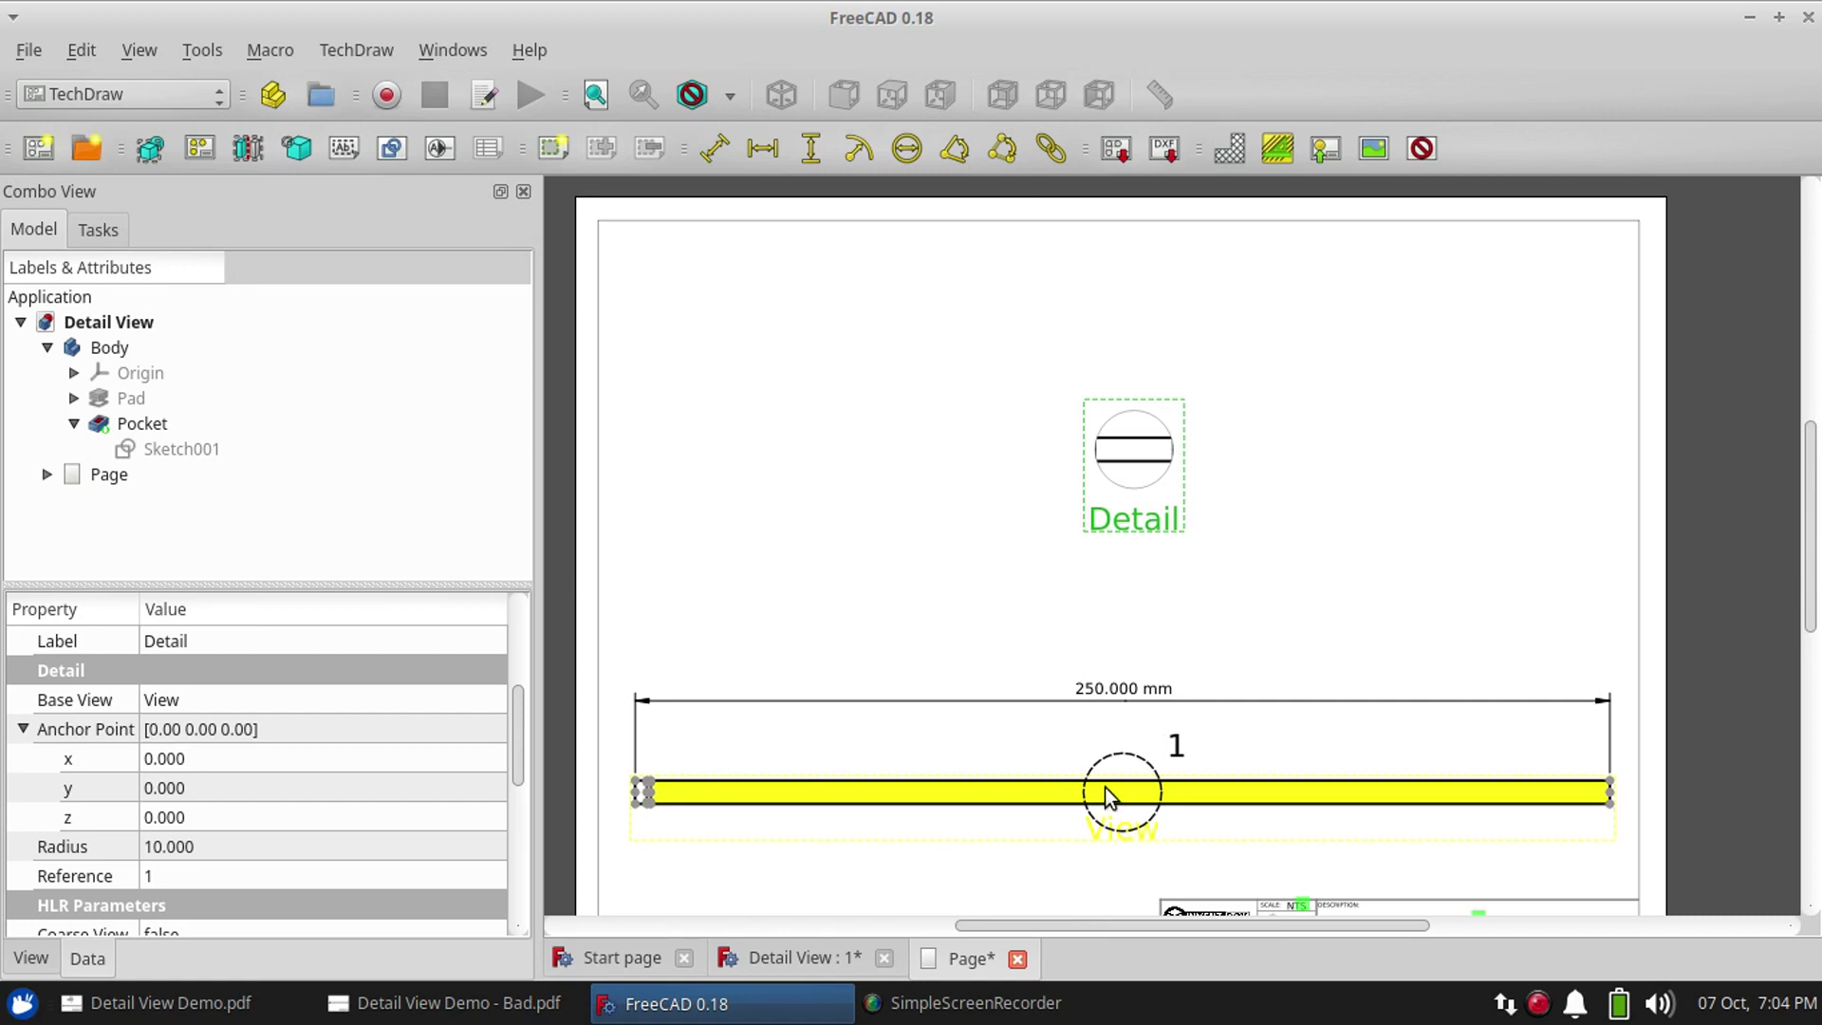
click(191, 757)
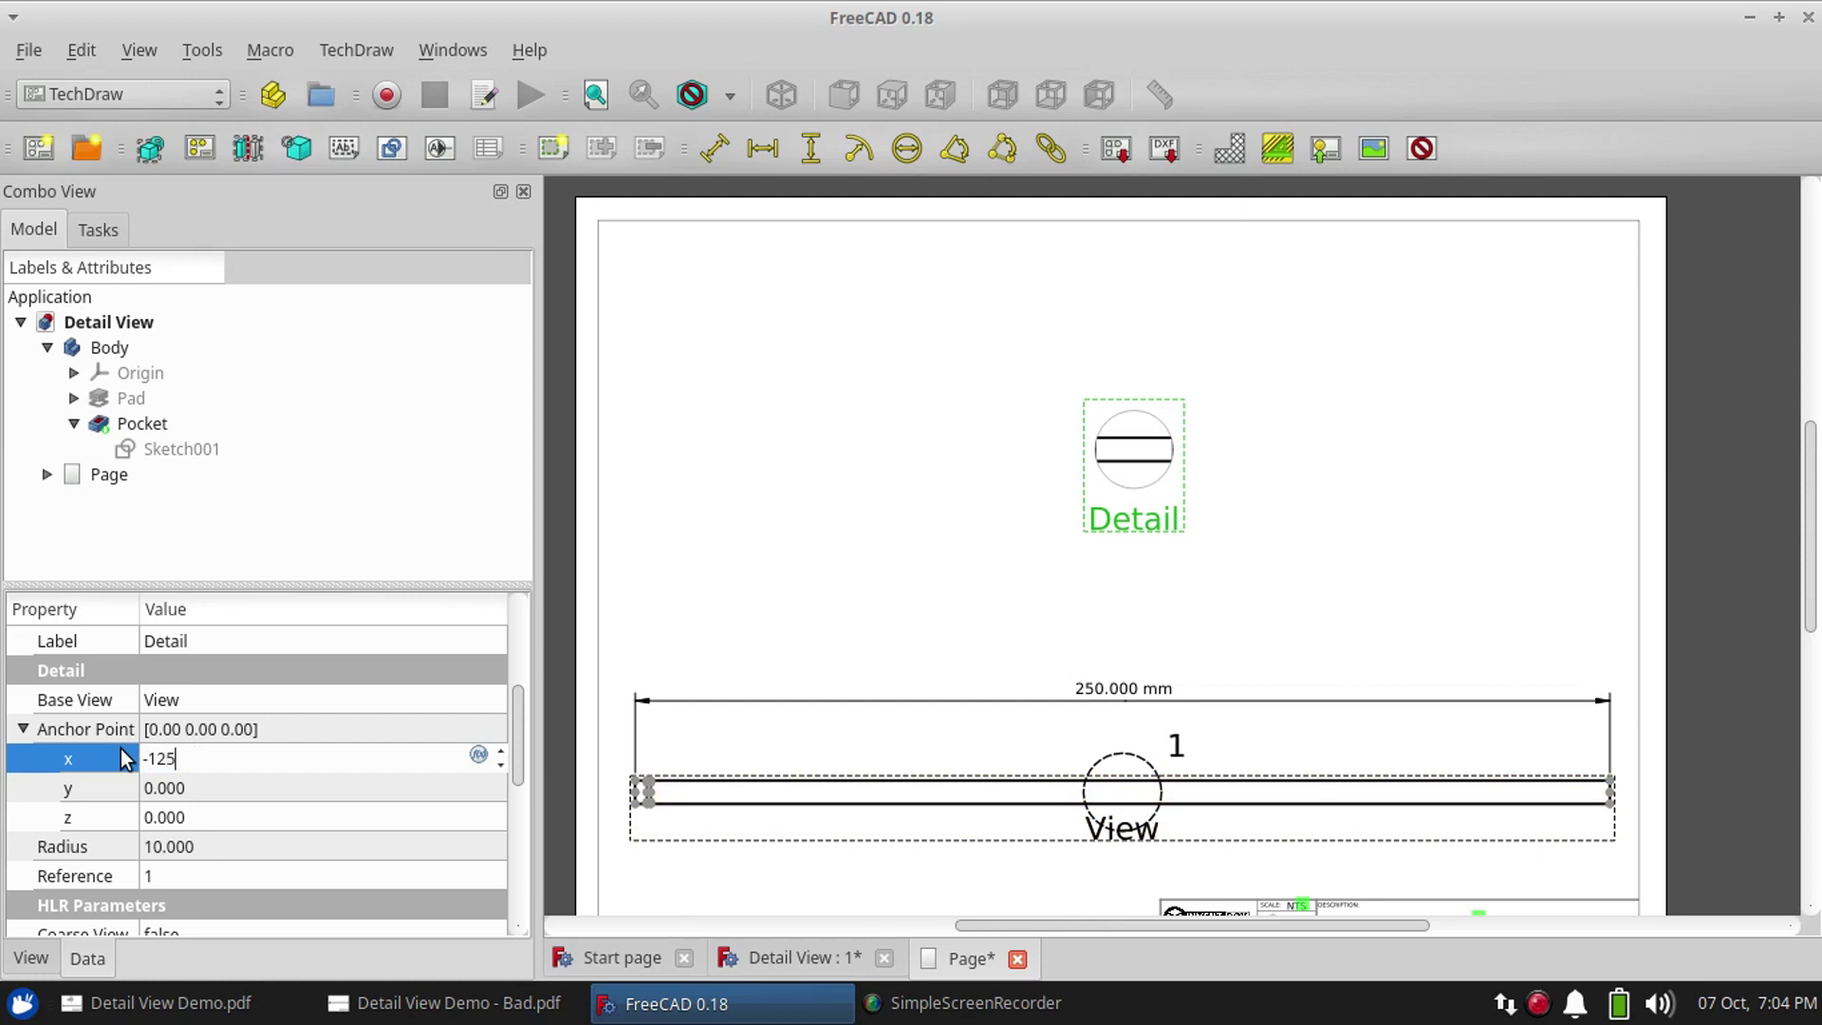
key(Return)
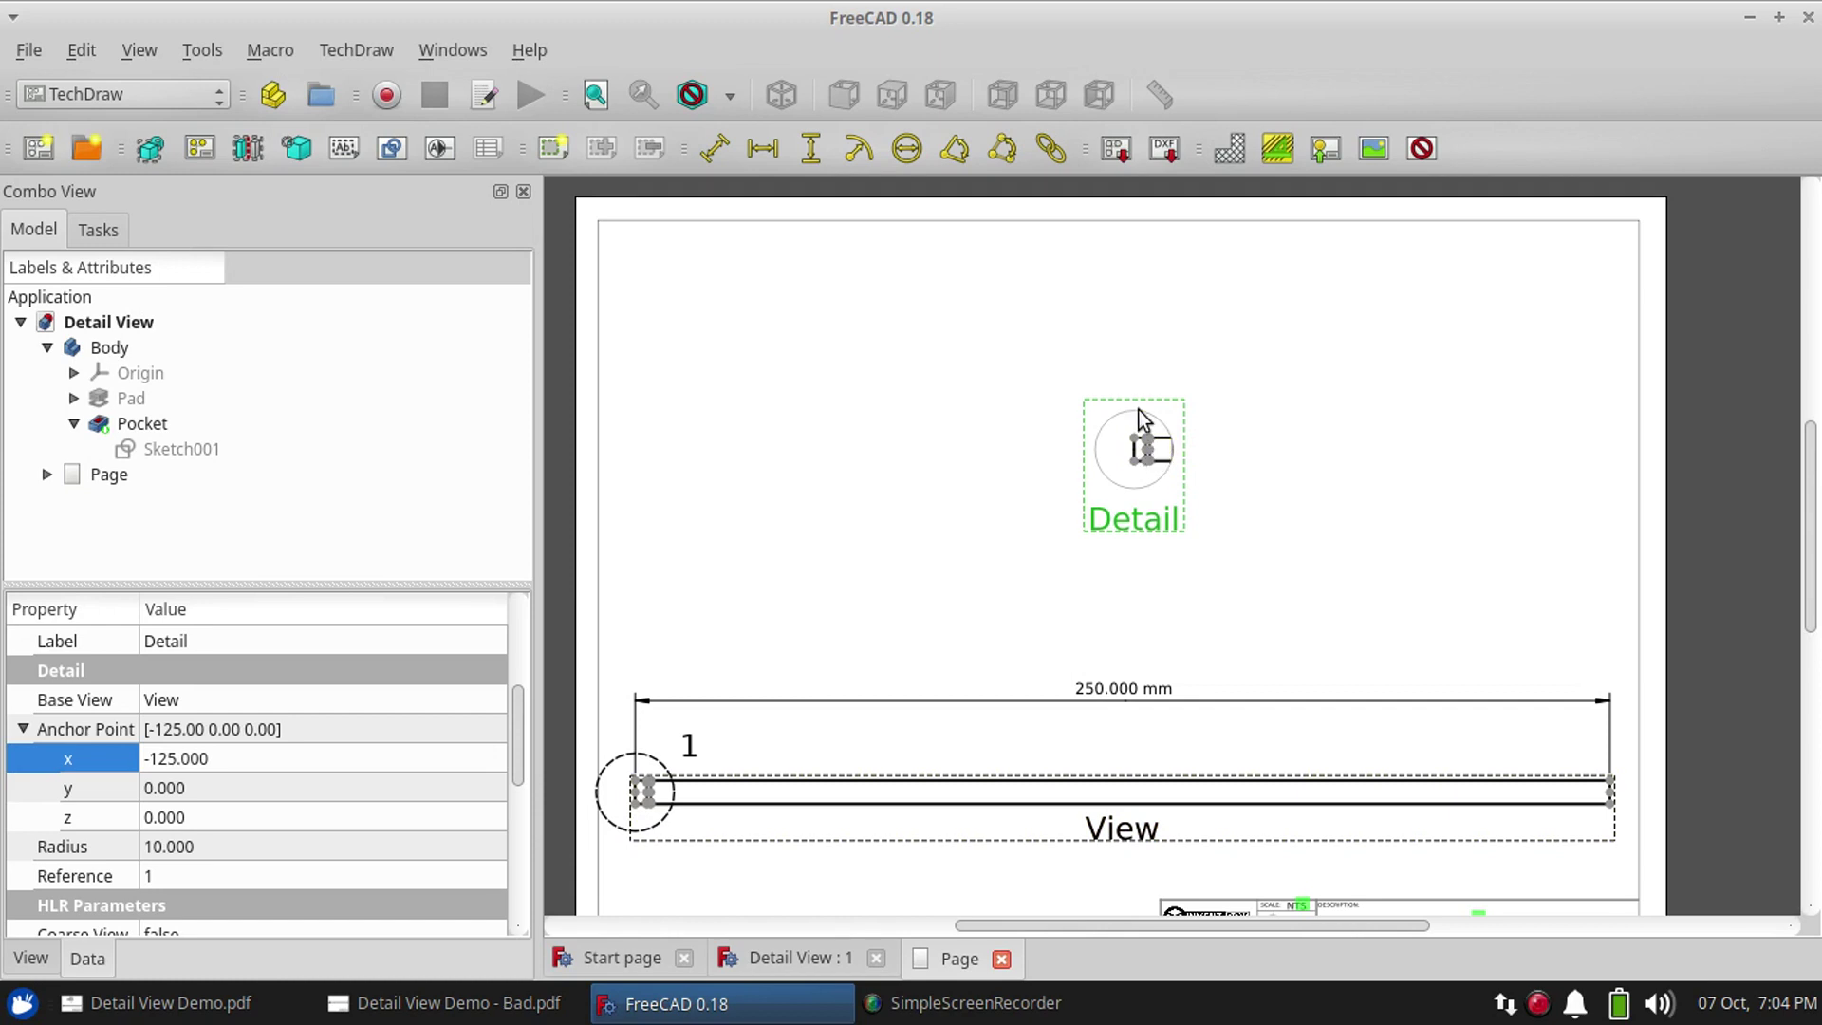
Correct the anchor x to -122 and save the drawing
click(175, 762)
click(175, 759)
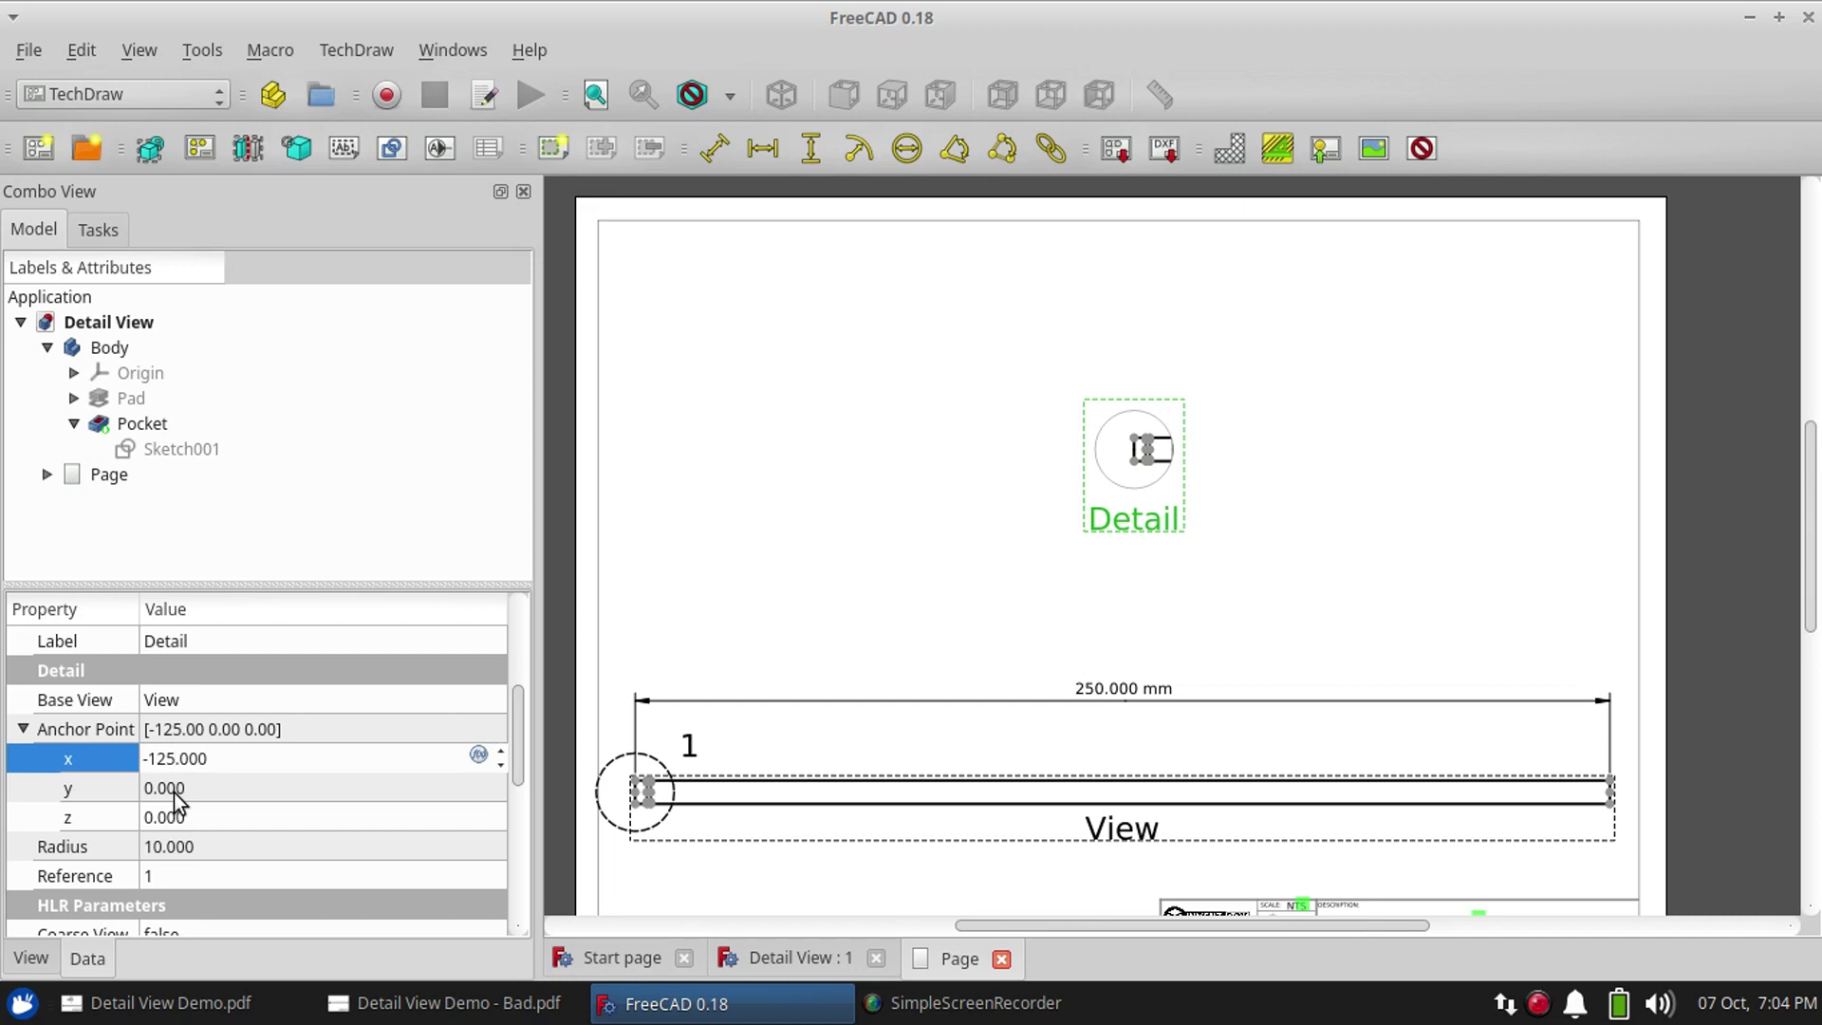
key(BackSpace)
text(2)
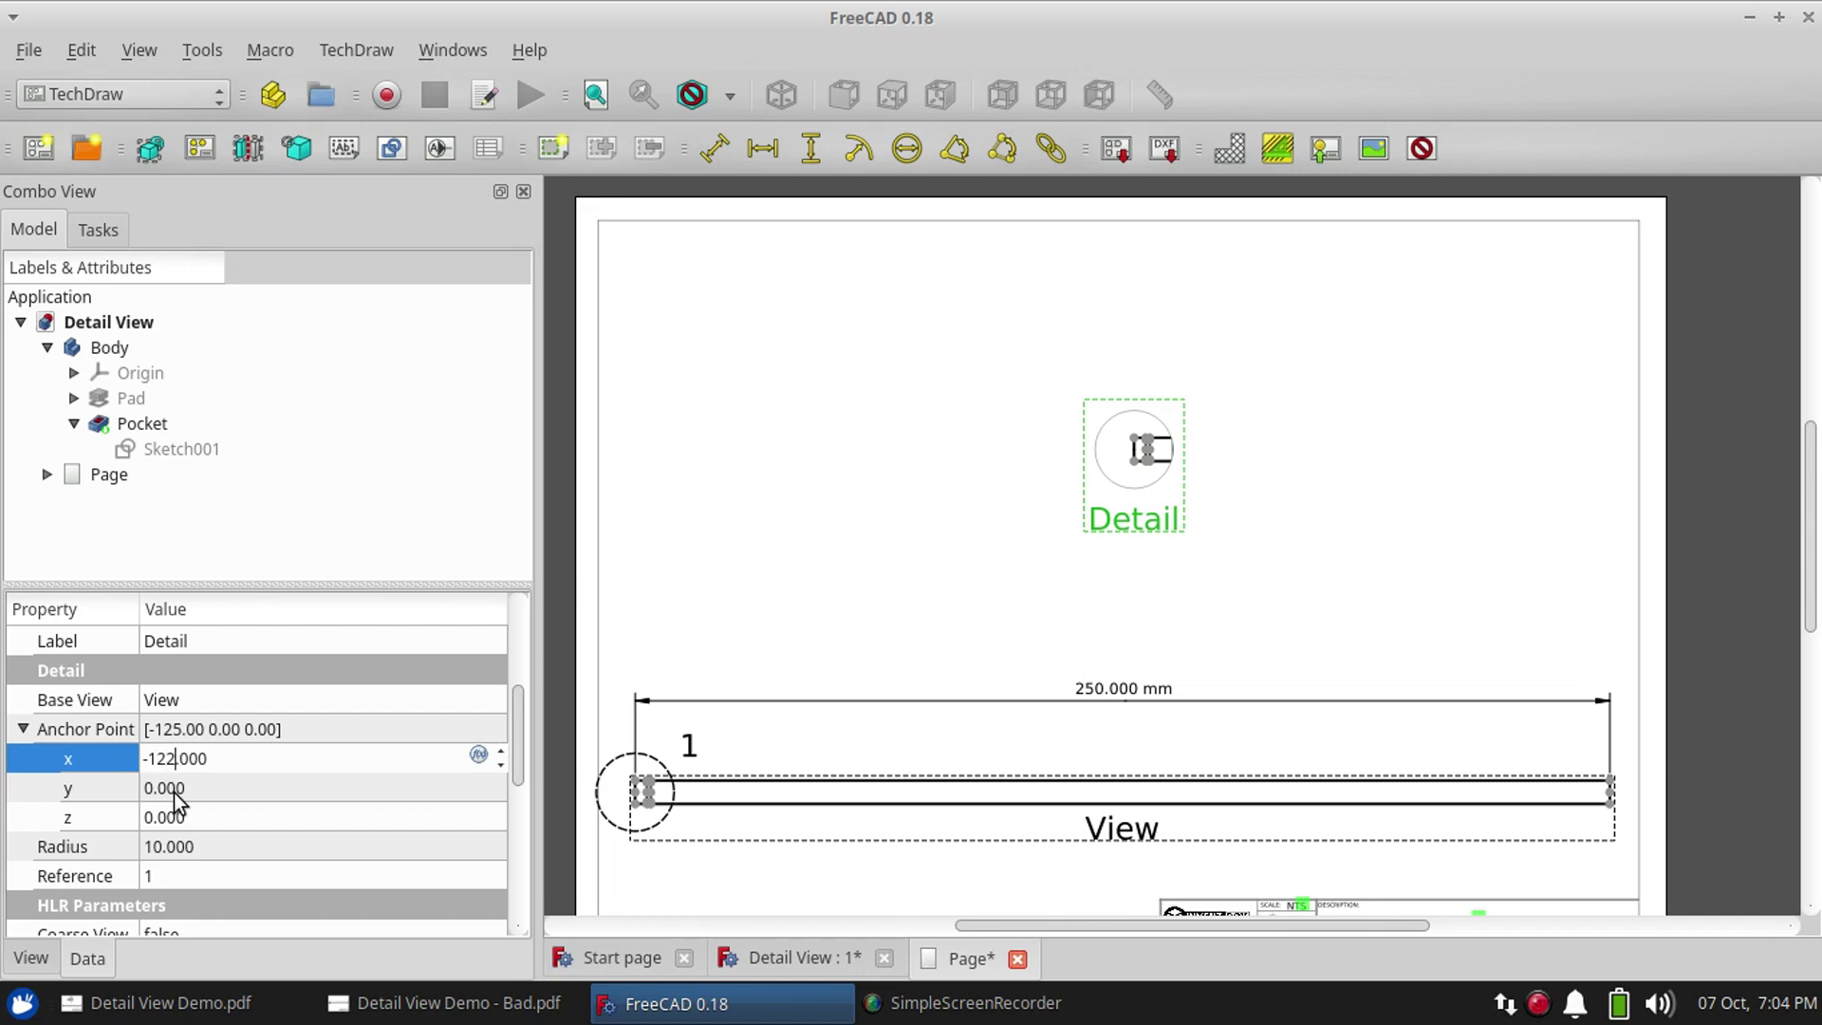
key(Return)
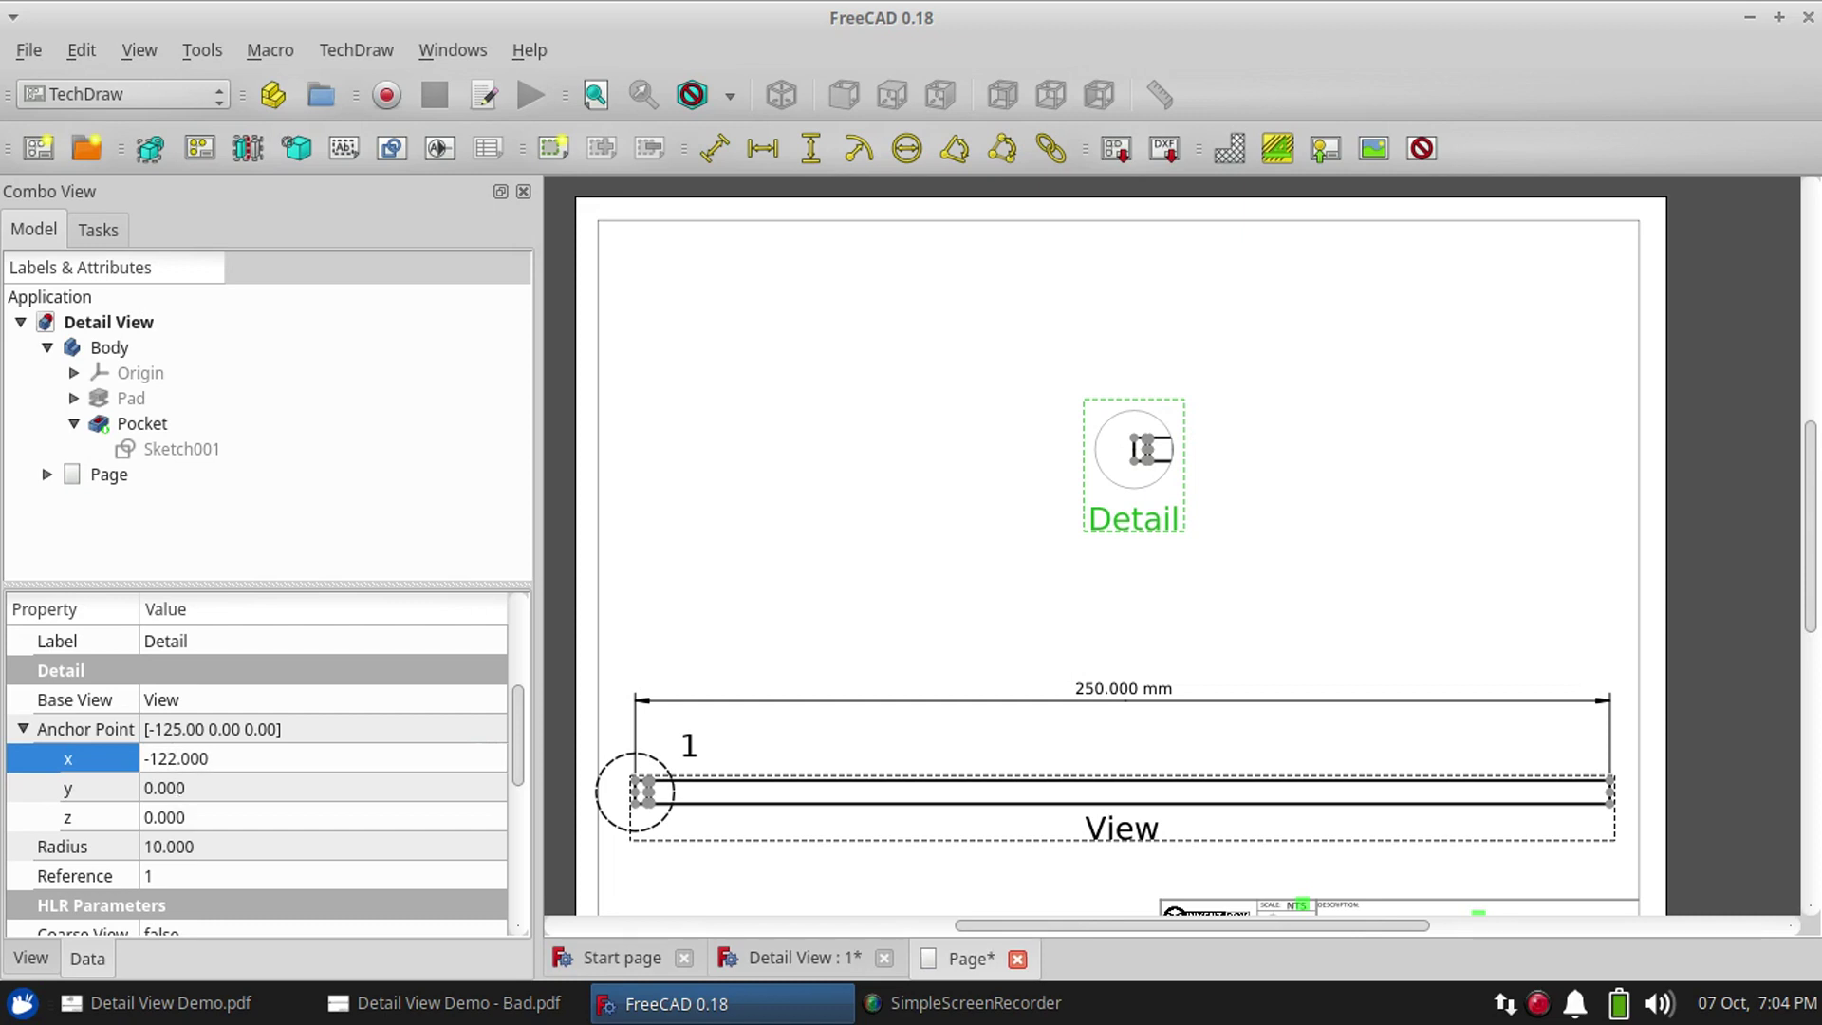
key(ctrl+s)
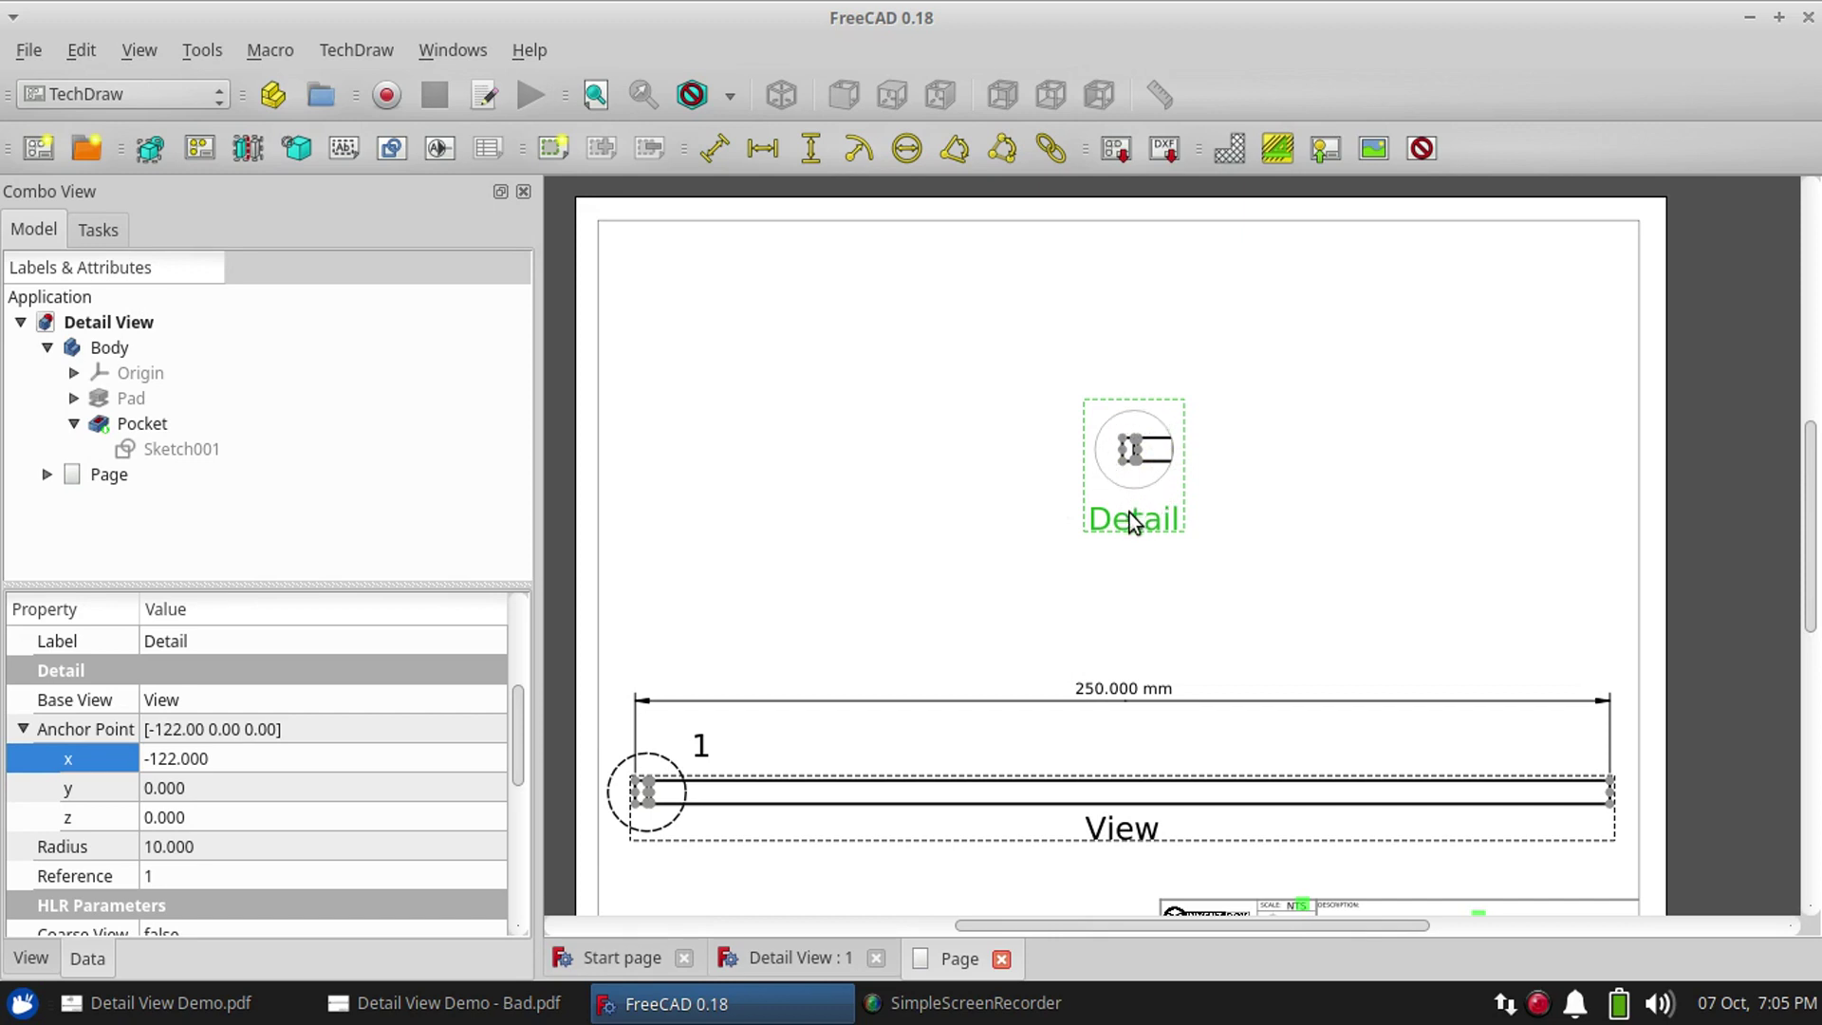
Set the Detail view's Scale to 5 and drag it slightly lower on the page
scroll(21, 761, up, 3)
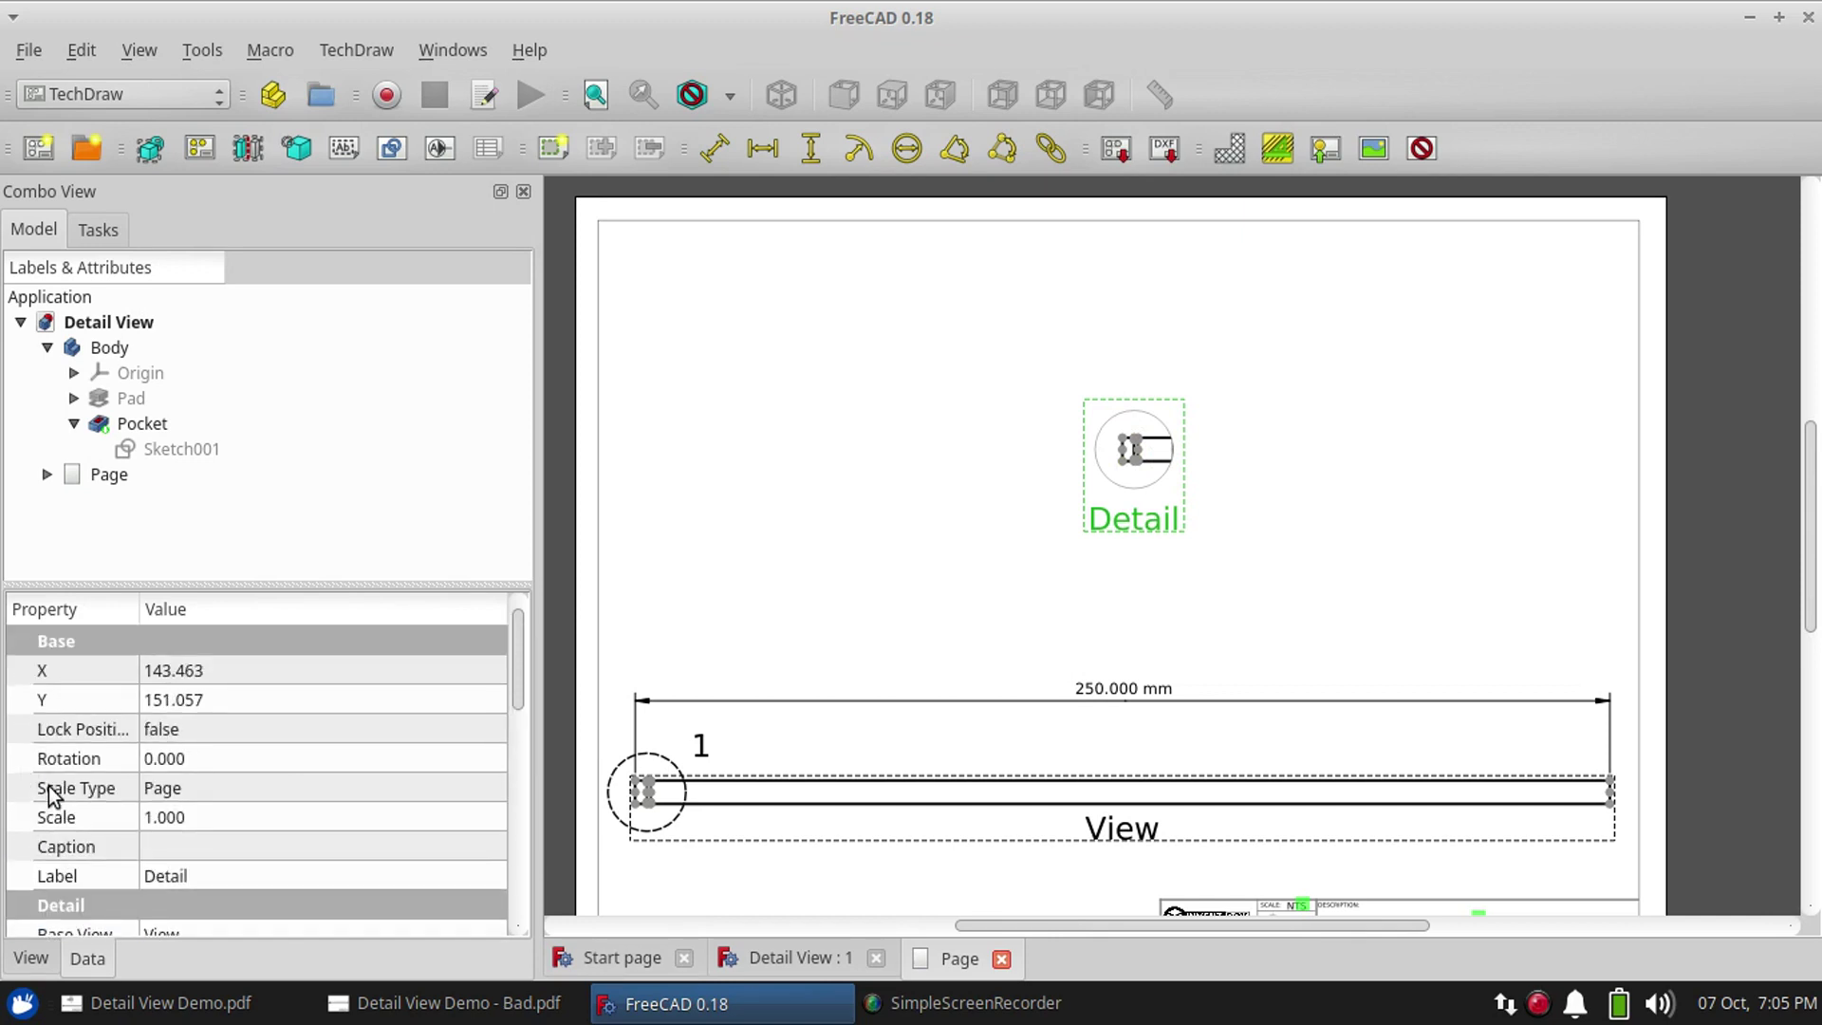
click(152, 822)
text(5)
key(Return)
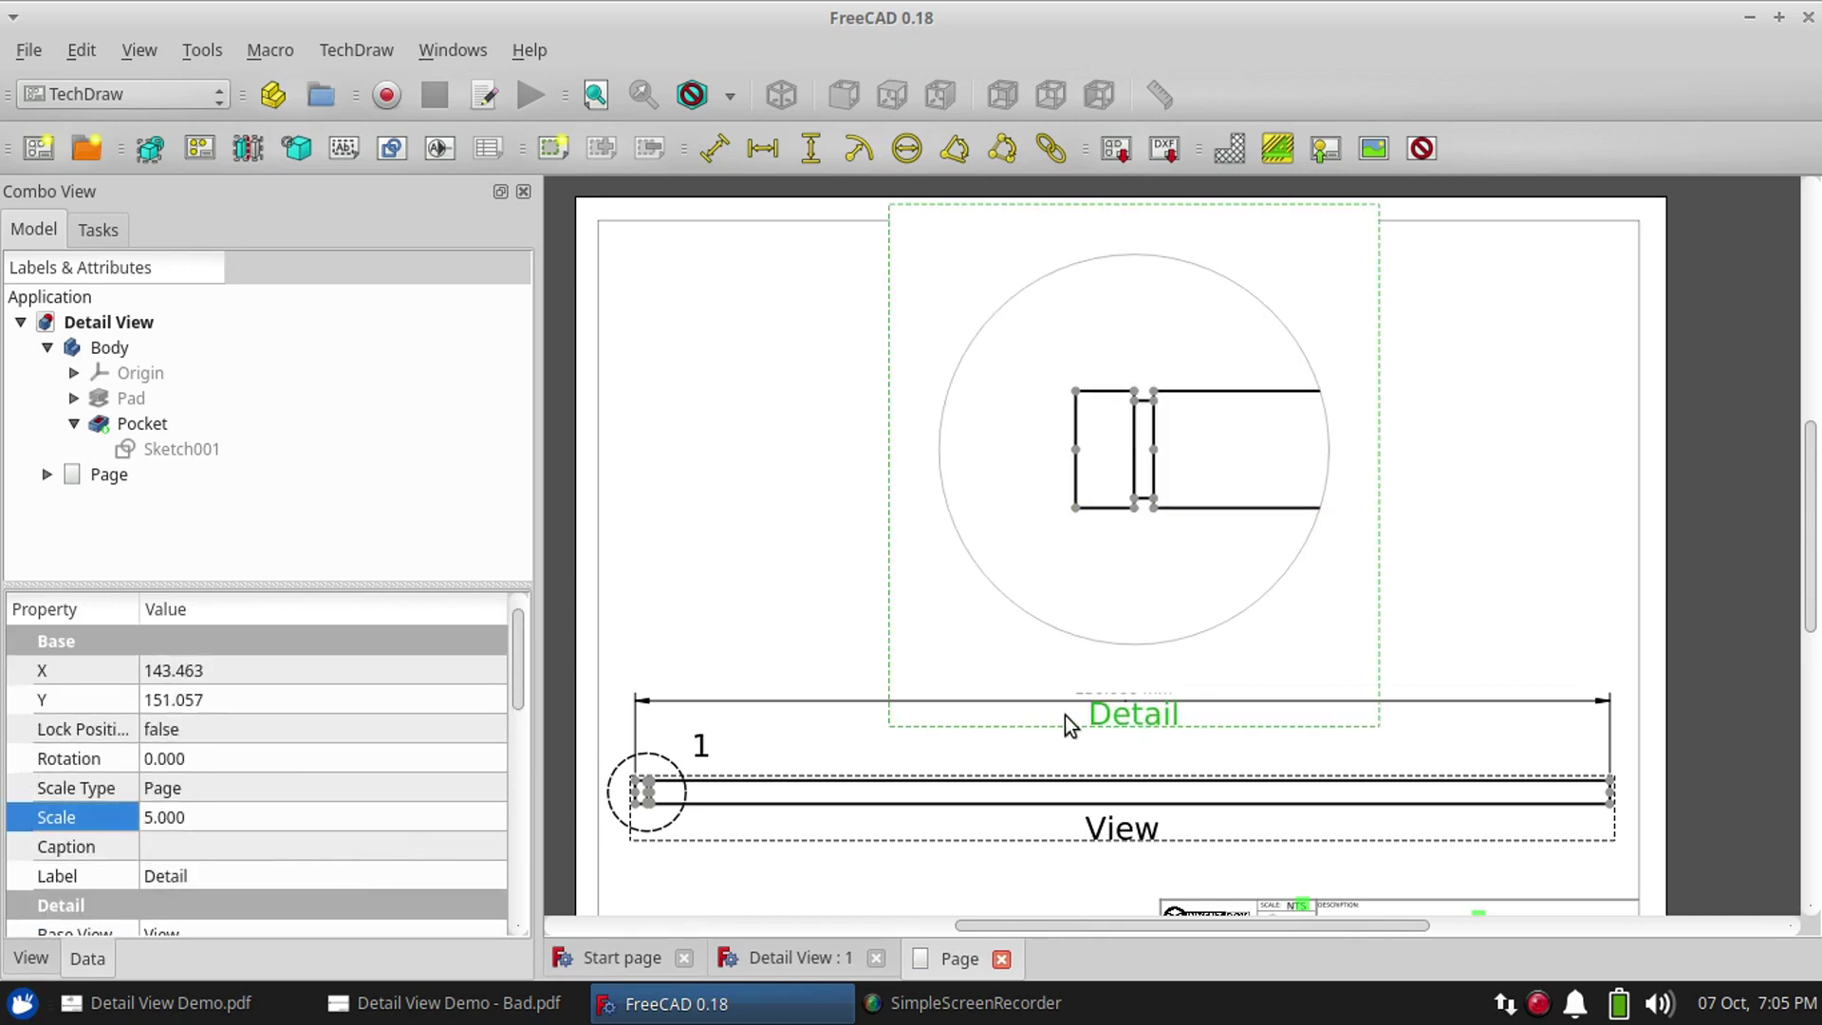
mouse_move(1082, 690)
mouse_down()
mouse_move(1074, 647)
mouse_move(1050, 712)
mouse_move(1132, 708)
mouse_move(1078, 727)
mouse_move(1042, 714)
mouse_move(1095, 719)
mouse_move(1074, 753)
mouse_up()
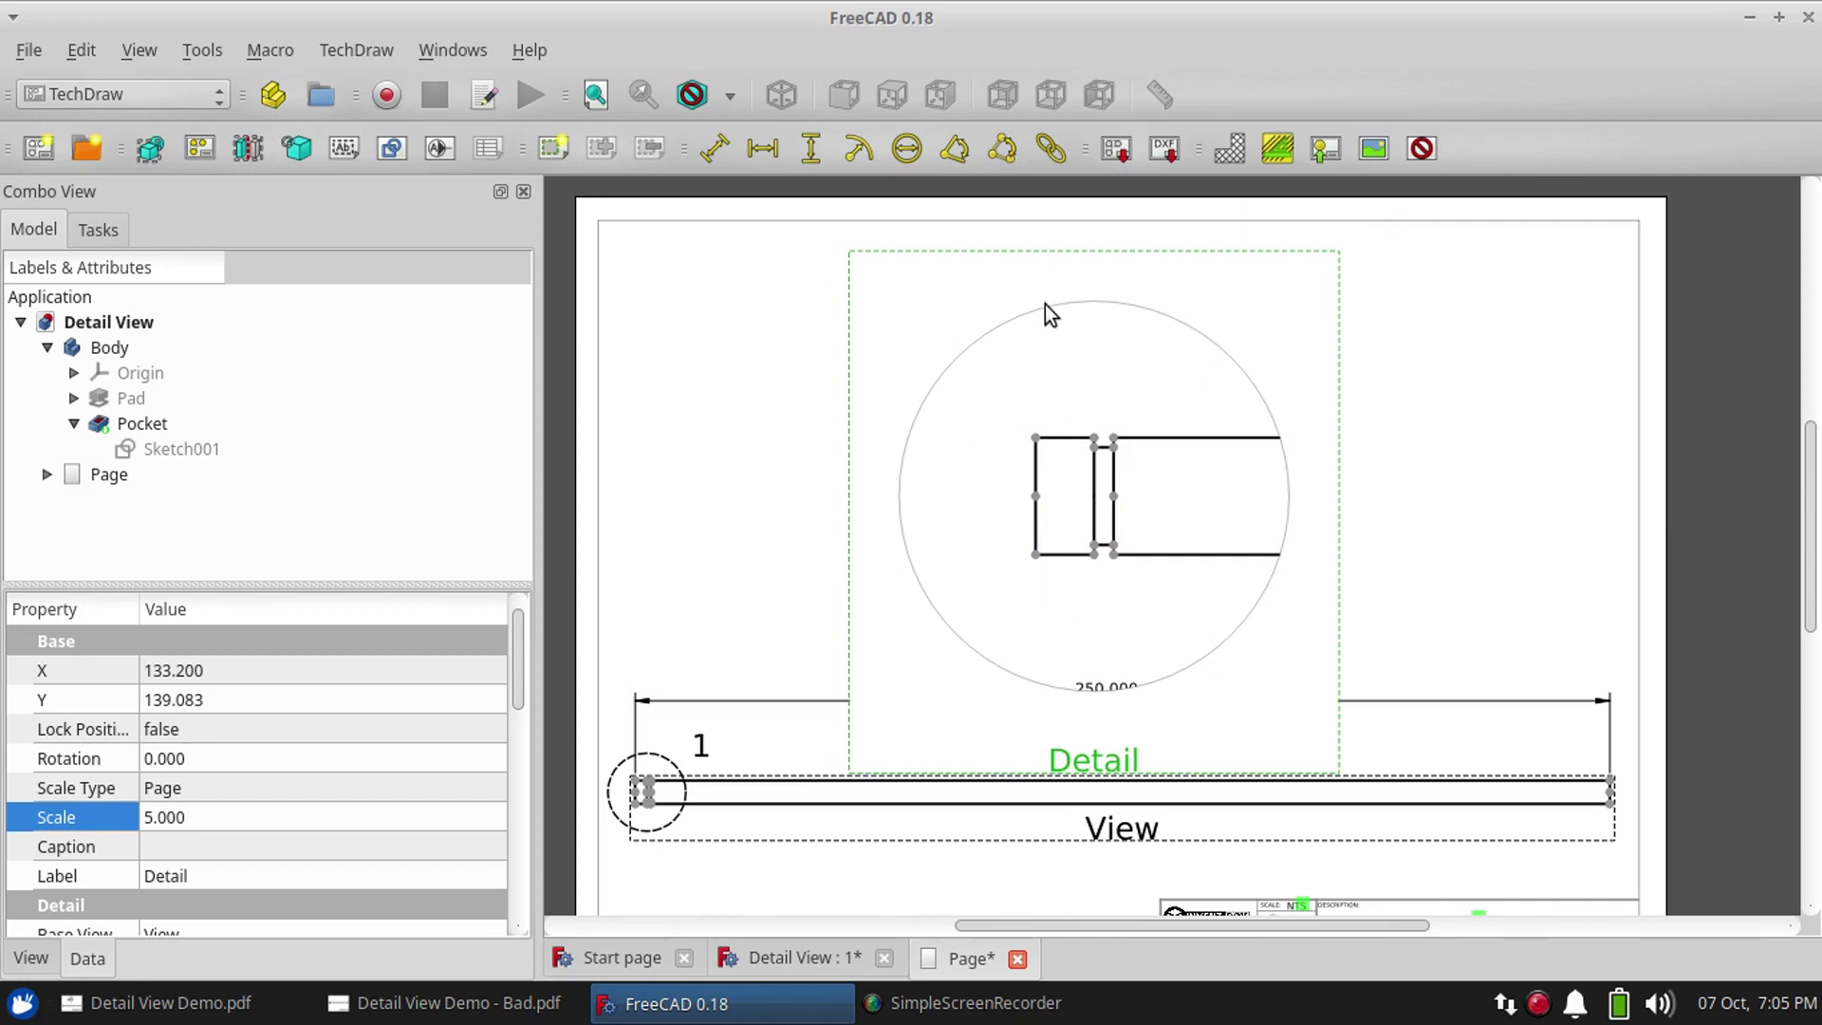
Change the detail circle's Radius from 10.000 to 5
scroll(47, 872, down, 2)
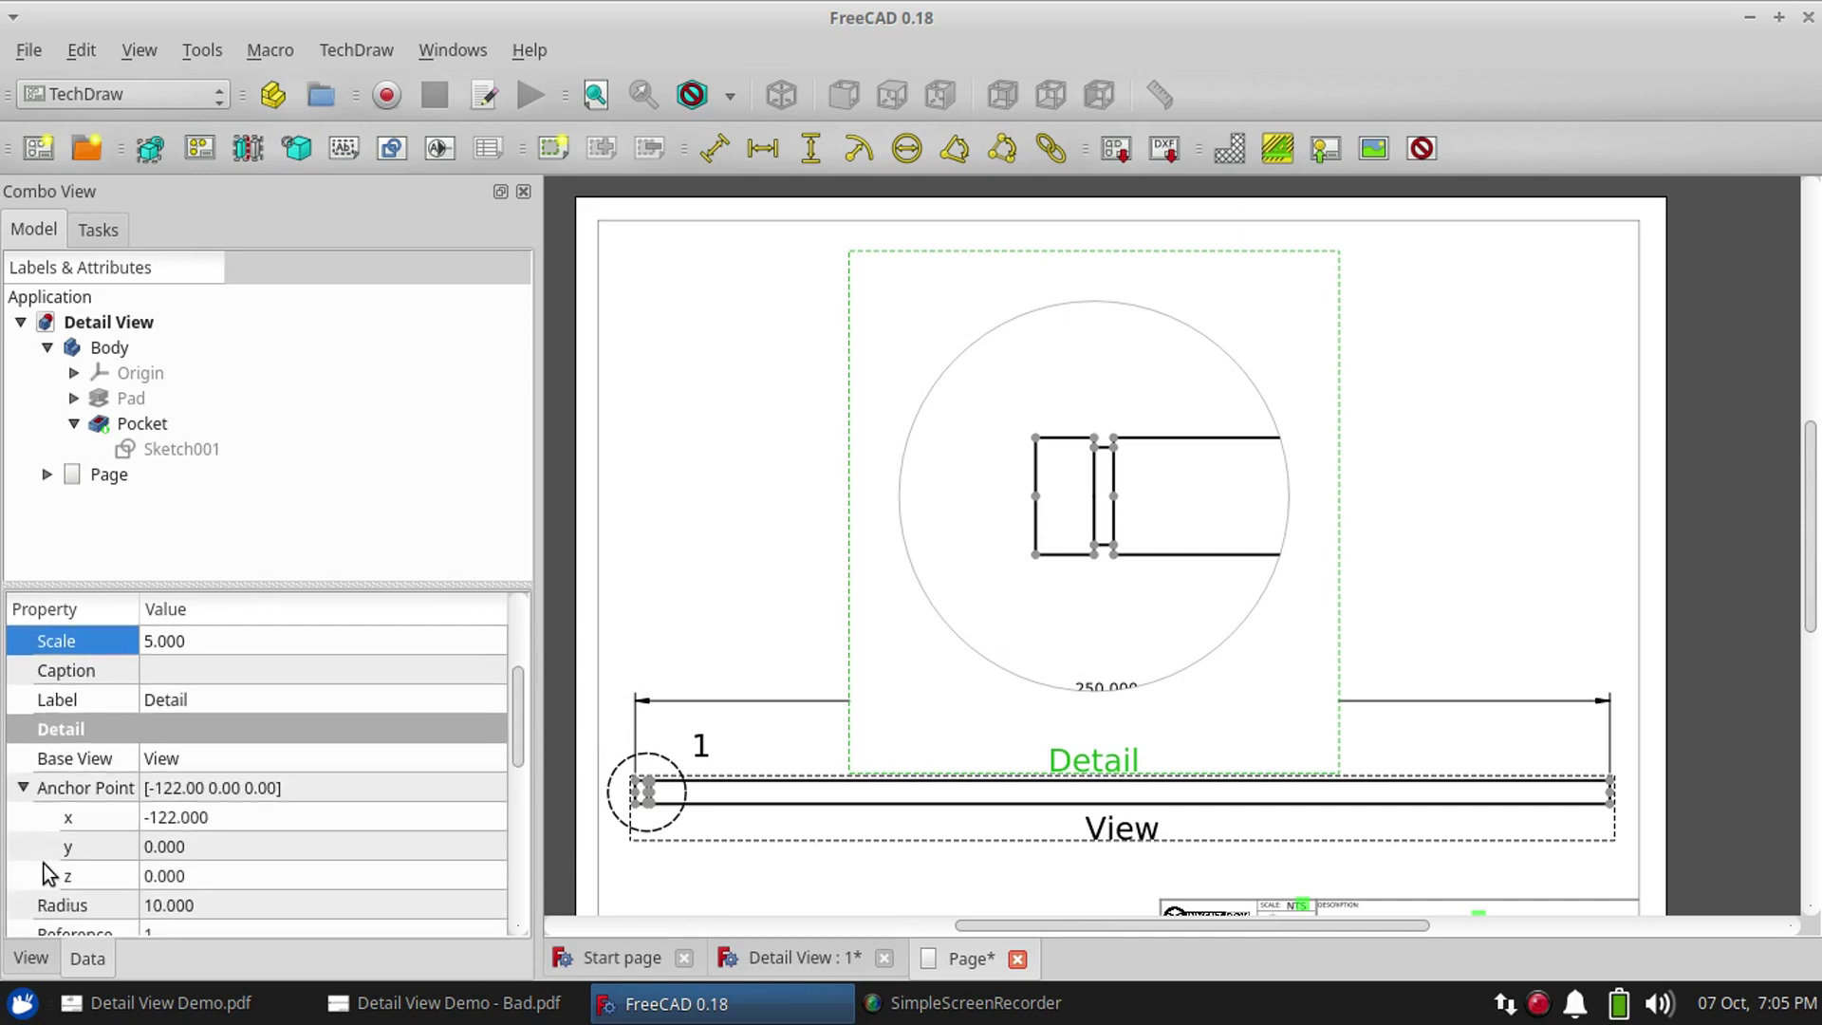
scroll(48, 871, down, 1)
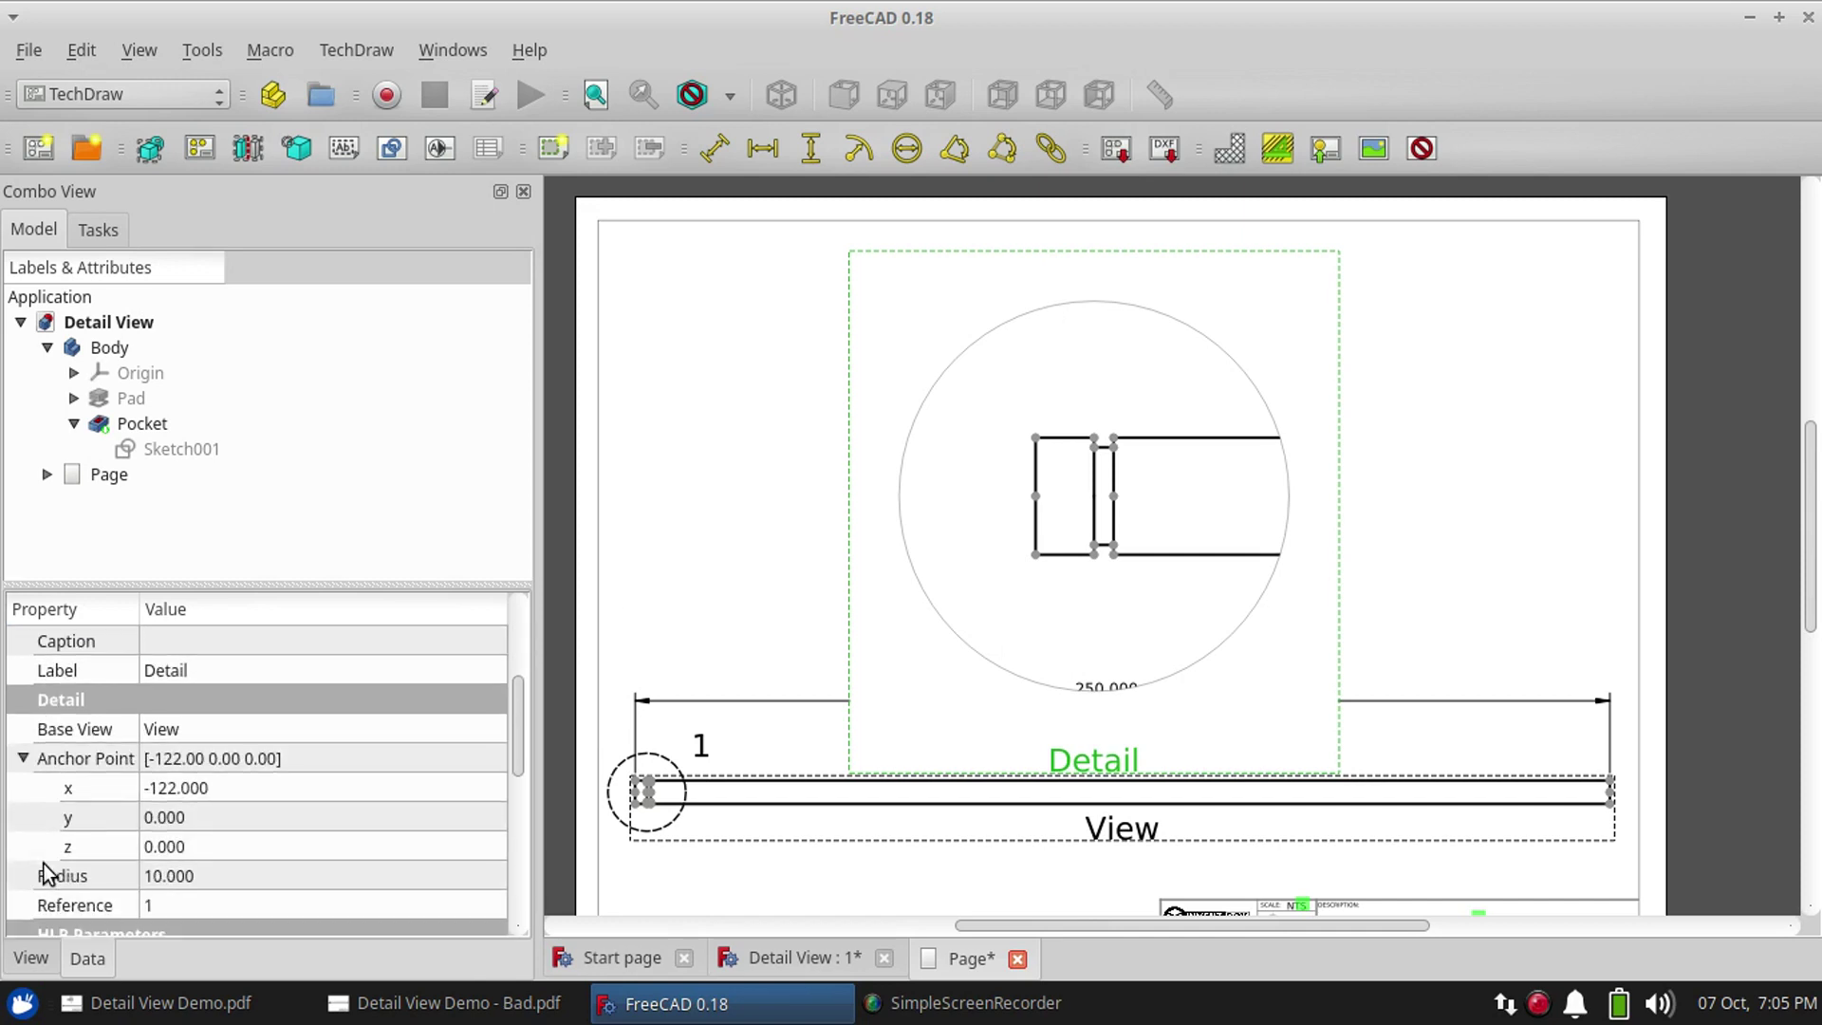
click(166, 873)
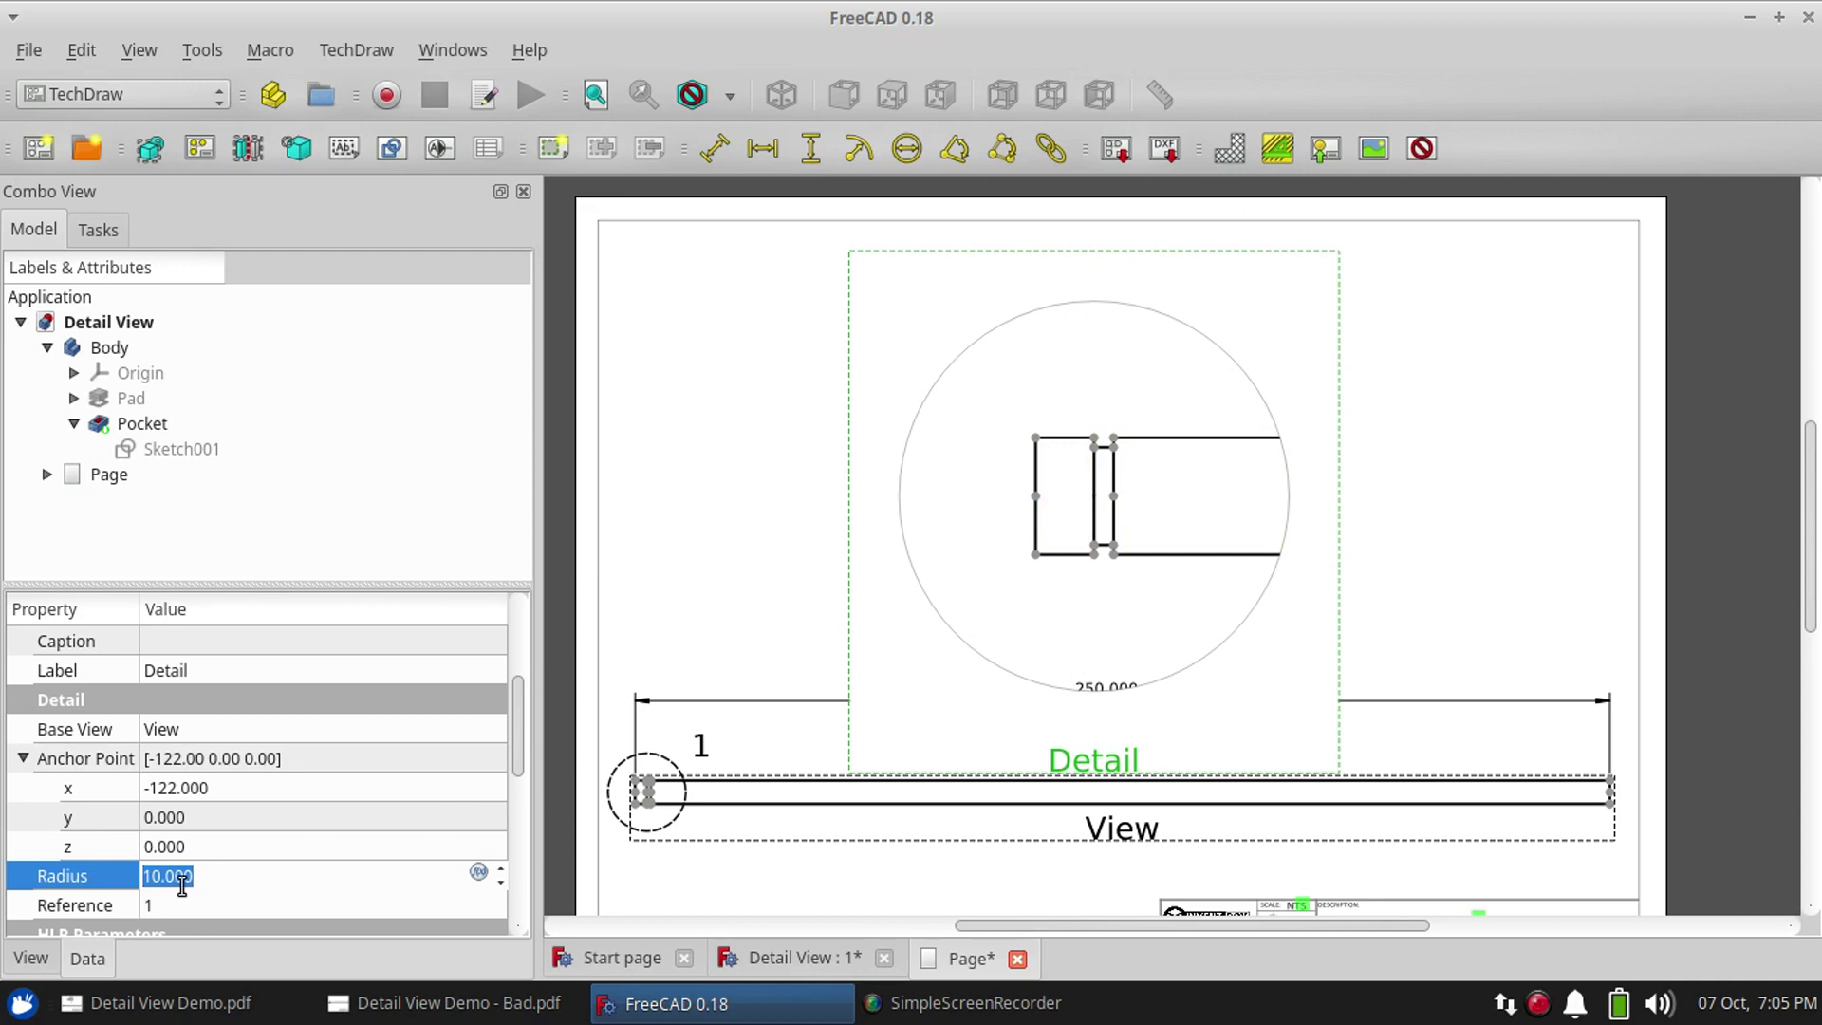
click(217, 882)
drag(230, 879, 114, 885)
text(5)
key(Return)
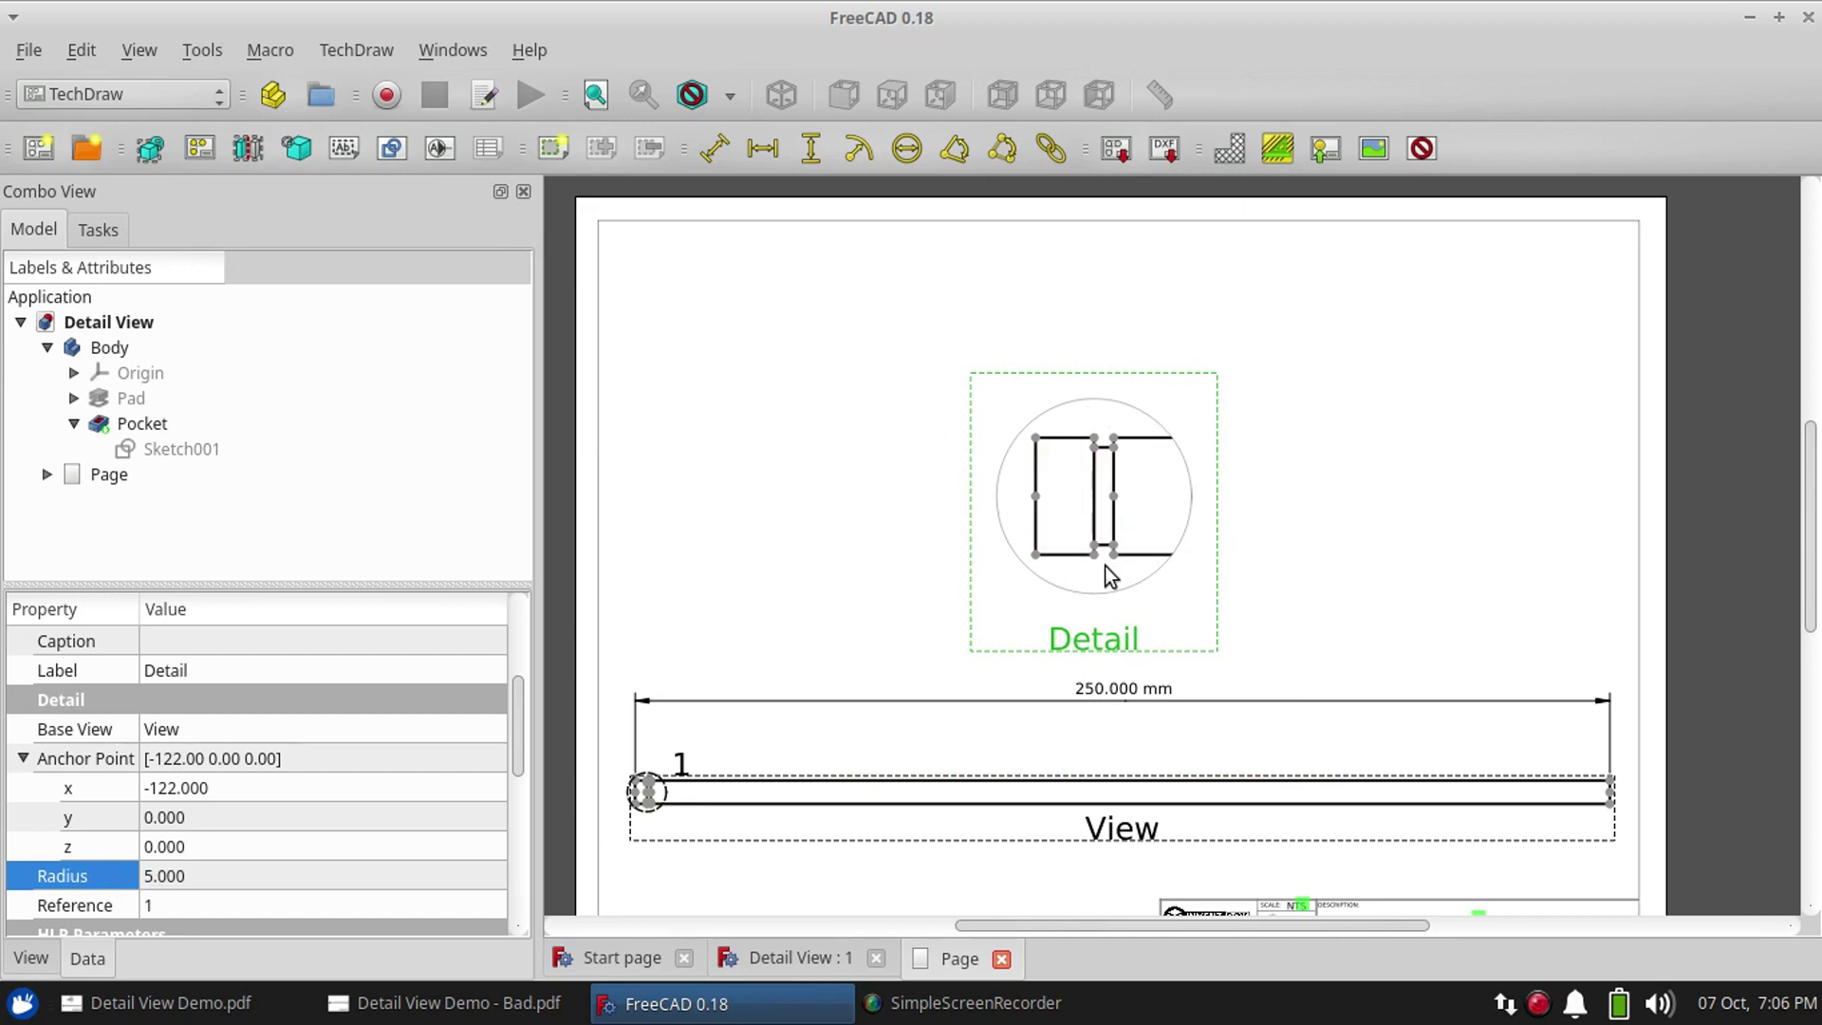
Raise the Detail view and add horizontal 1.000 mm and 3.000 mm groove dimensions
drag(1082, 644, 1098, 569)
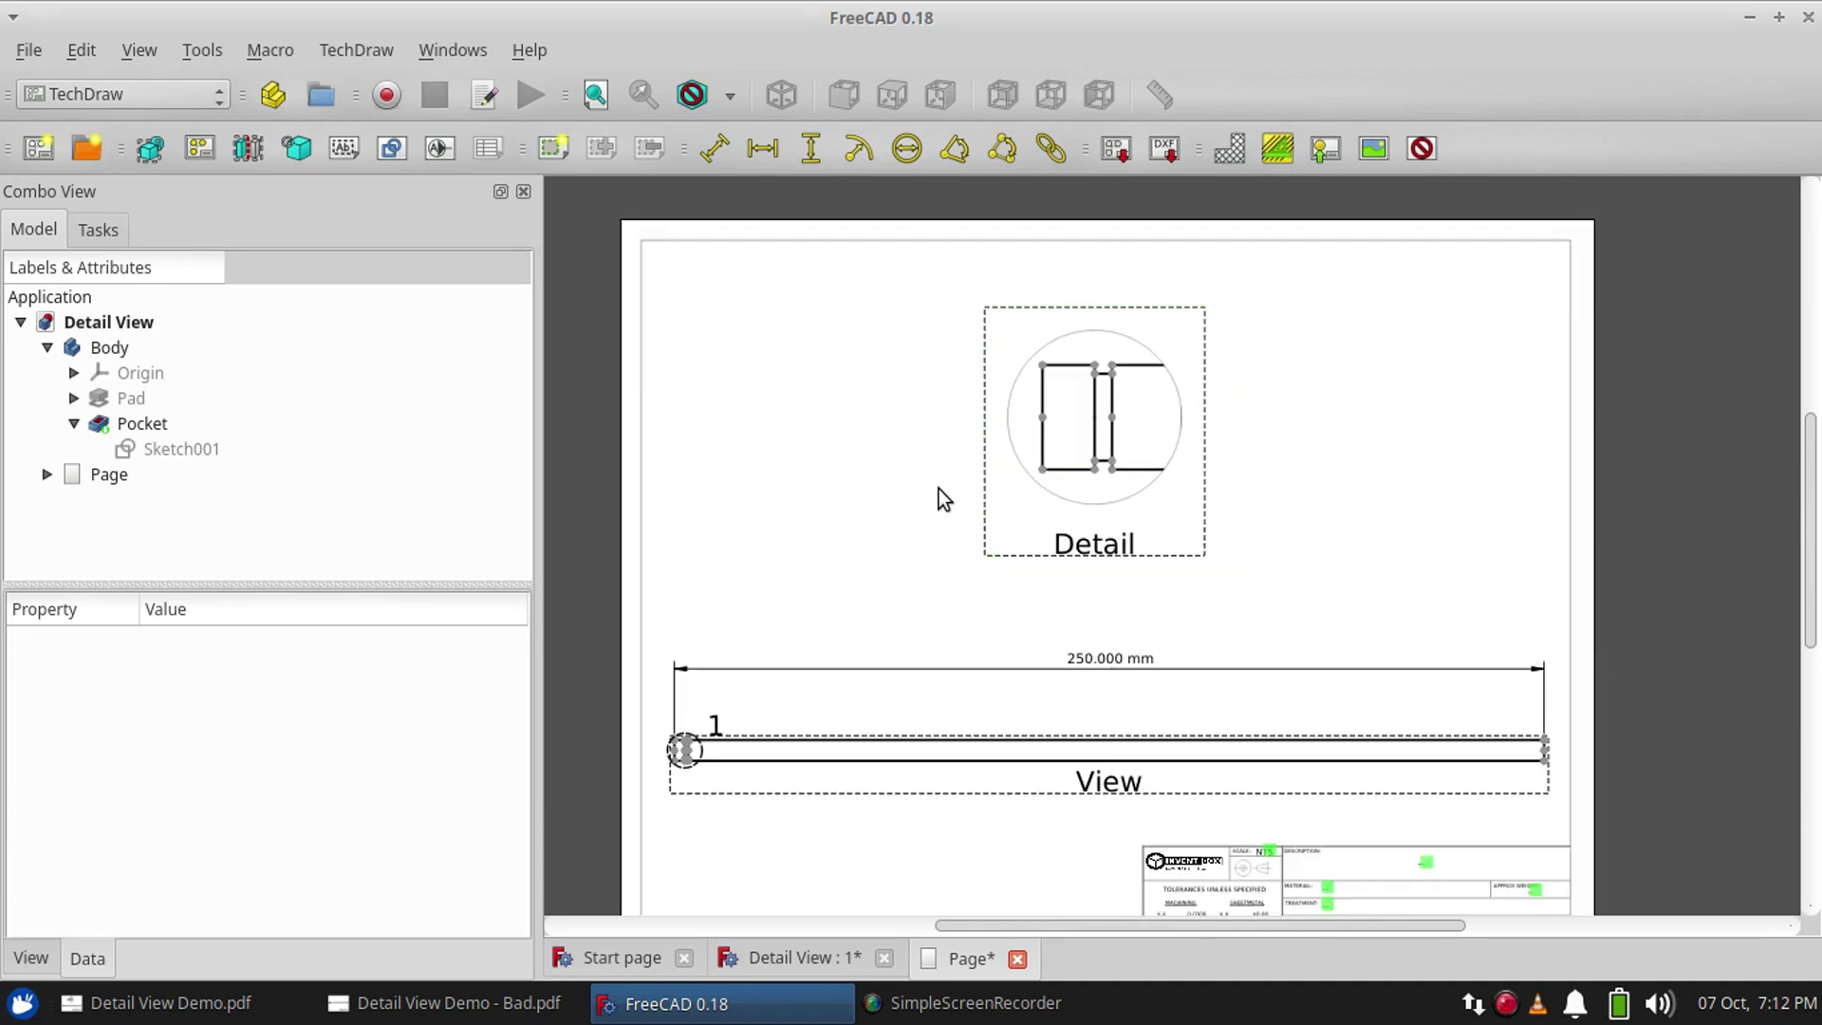
click(1094, 367)
ctrl+click(1112, 366)
click(766, 152)
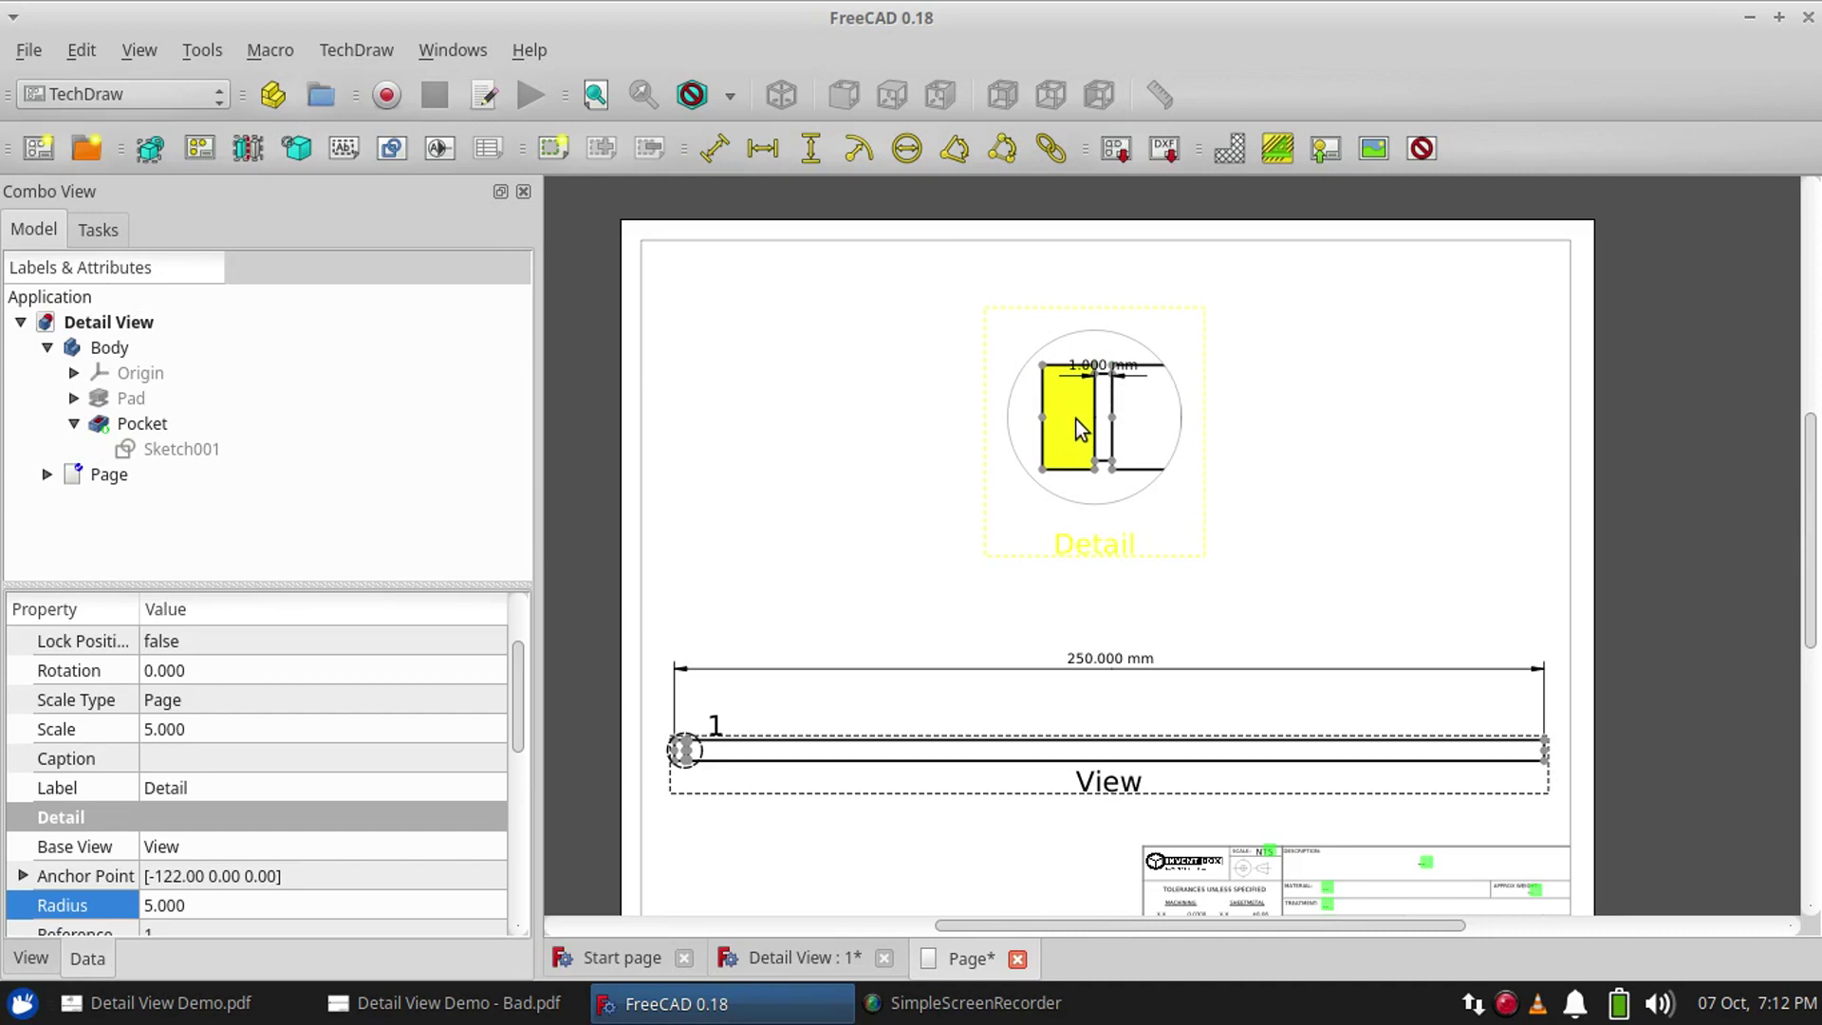
click(1063, 368)
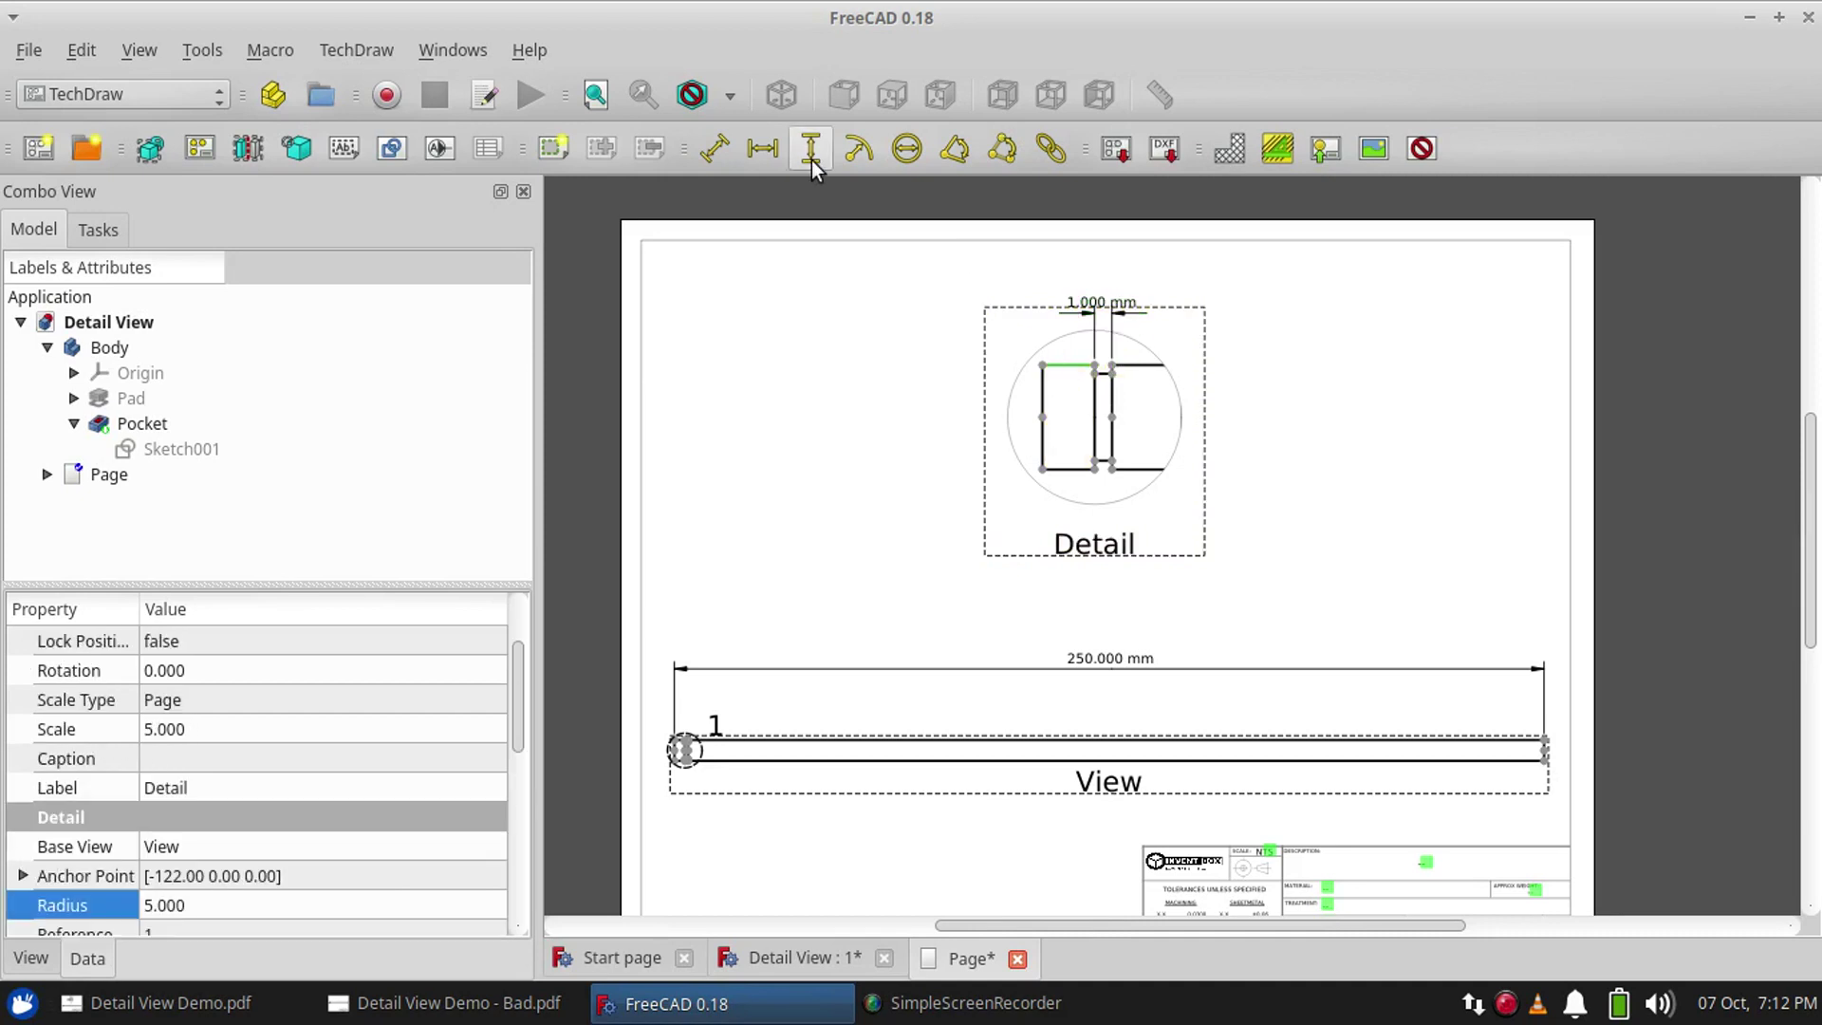
click(765, 150)
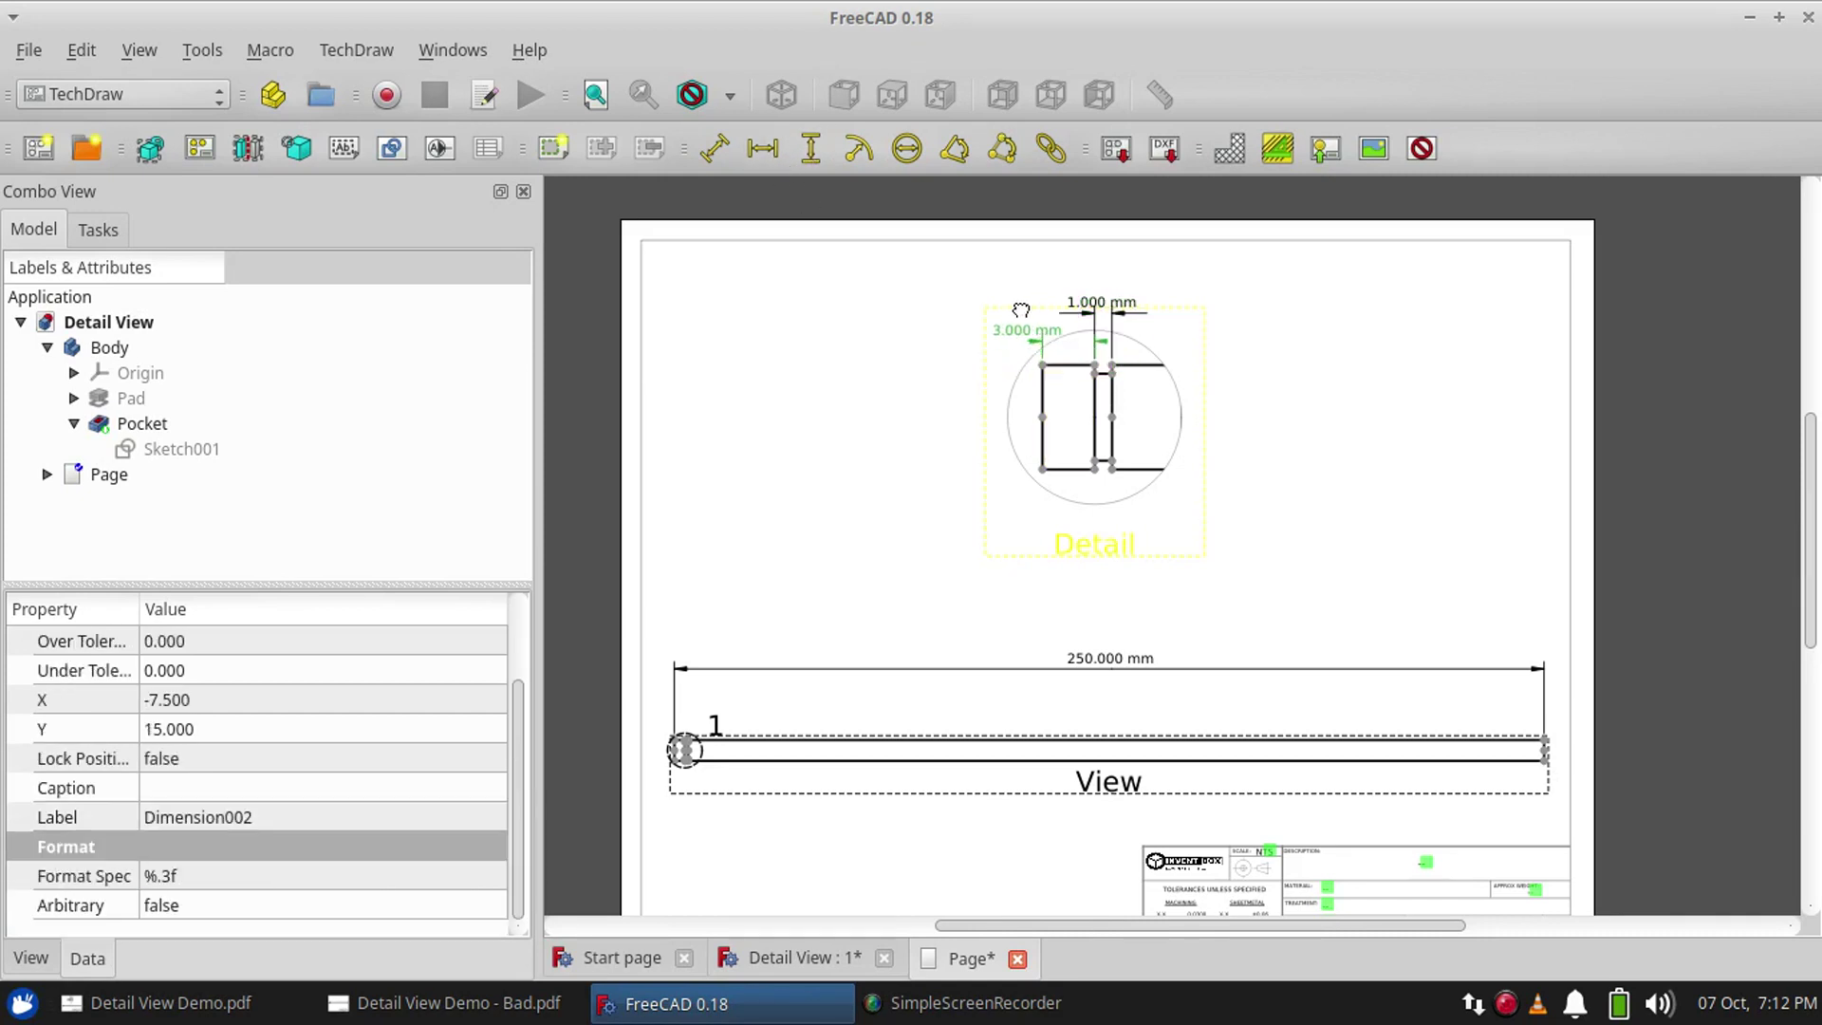
Add vertical 6.000 mm and 5.000 mm dimensions to the detail's groove
click(1041, 366)
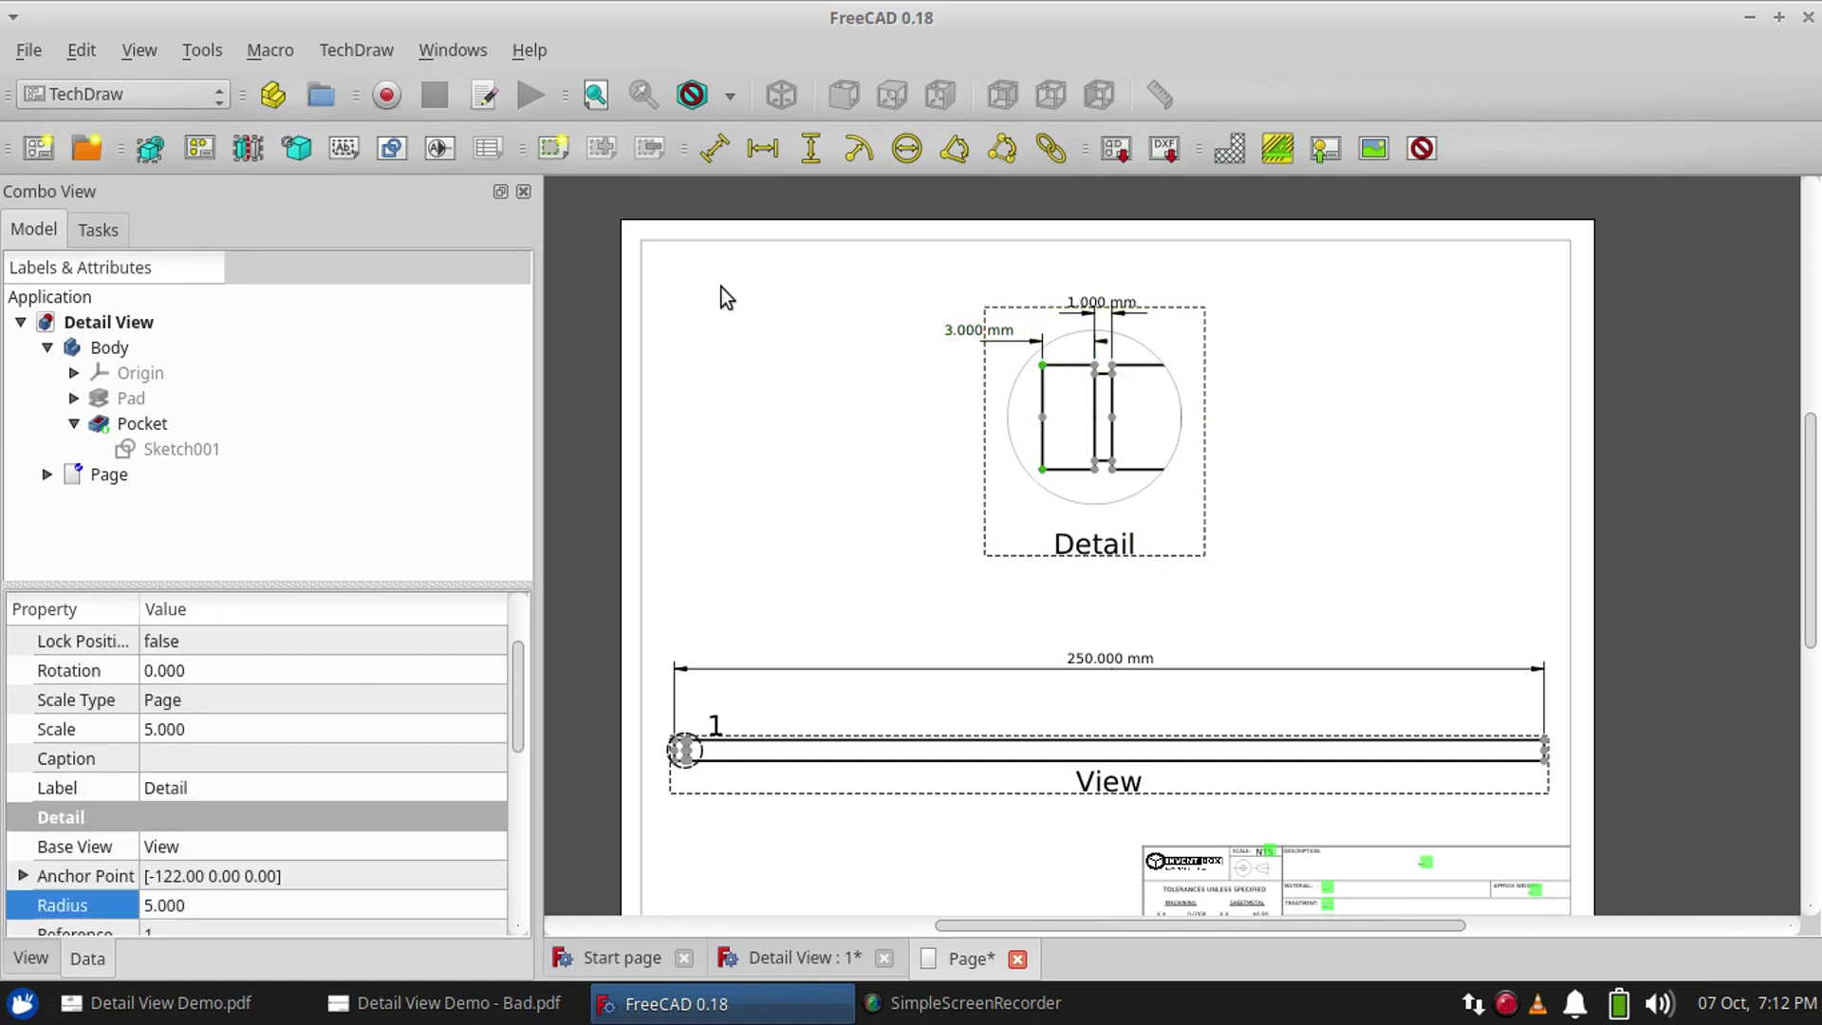
click(811, 149)
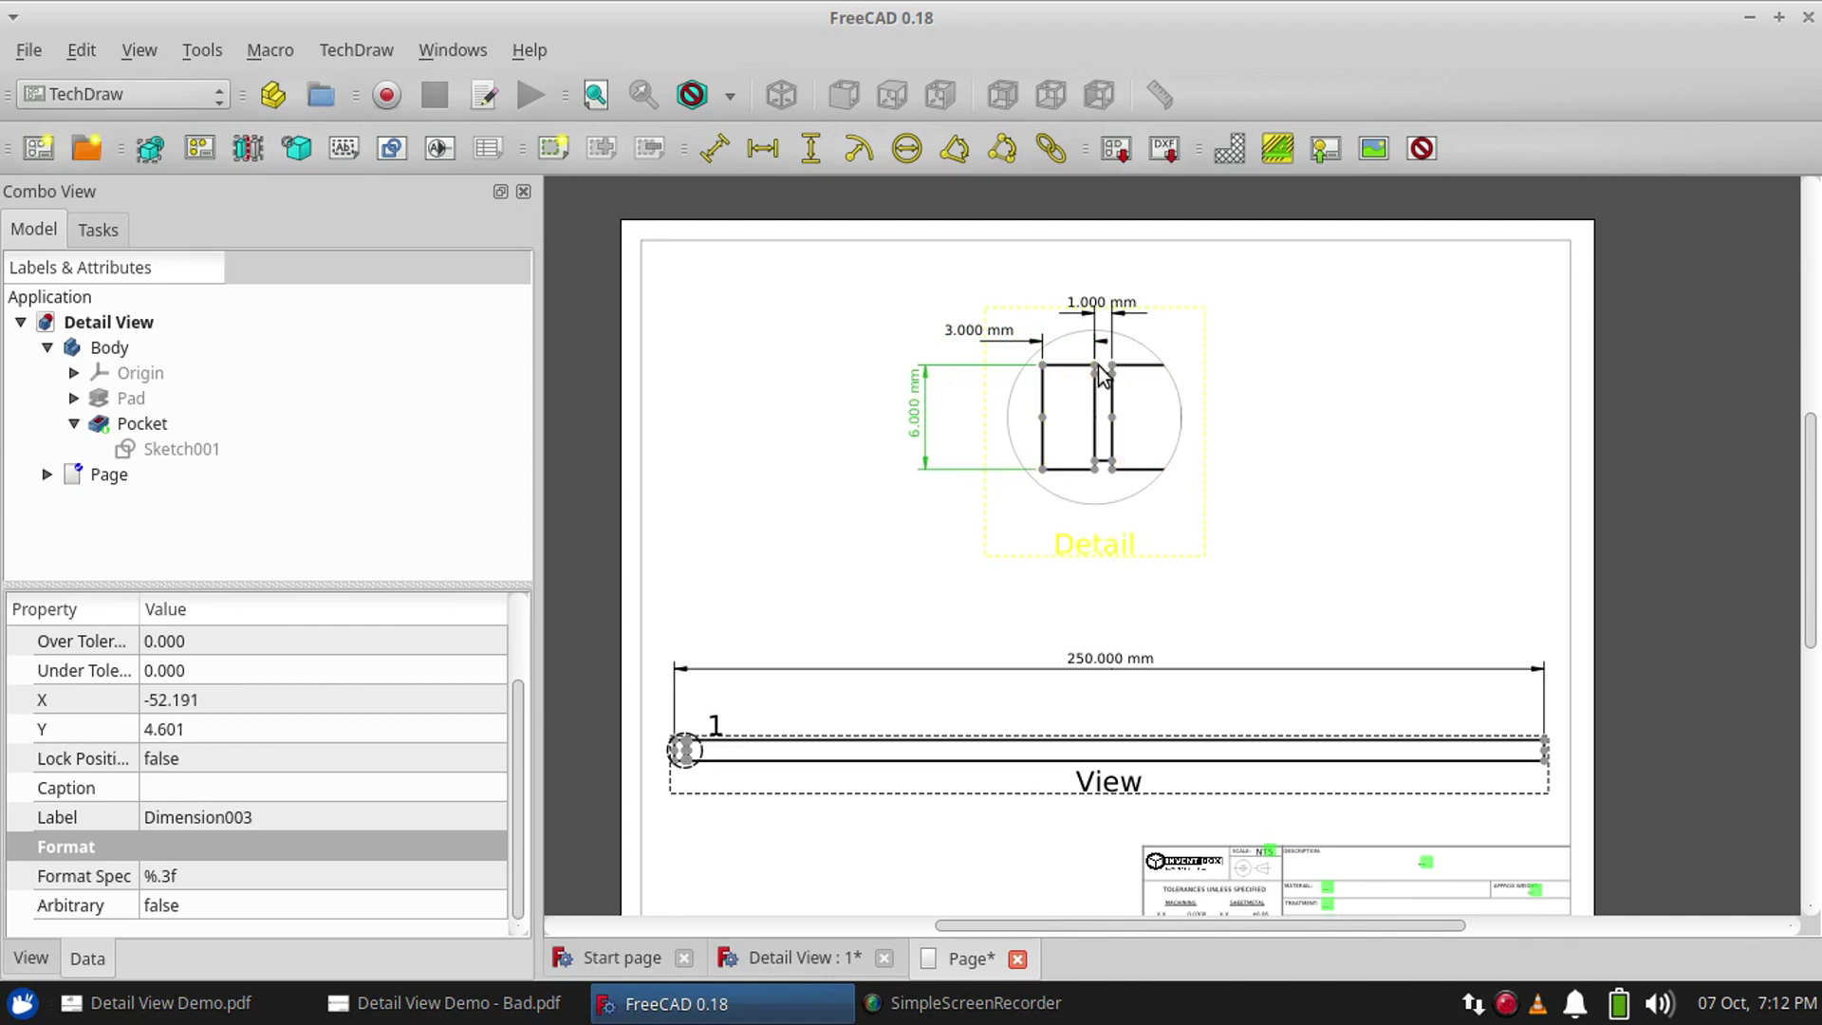
click(1094, 423)
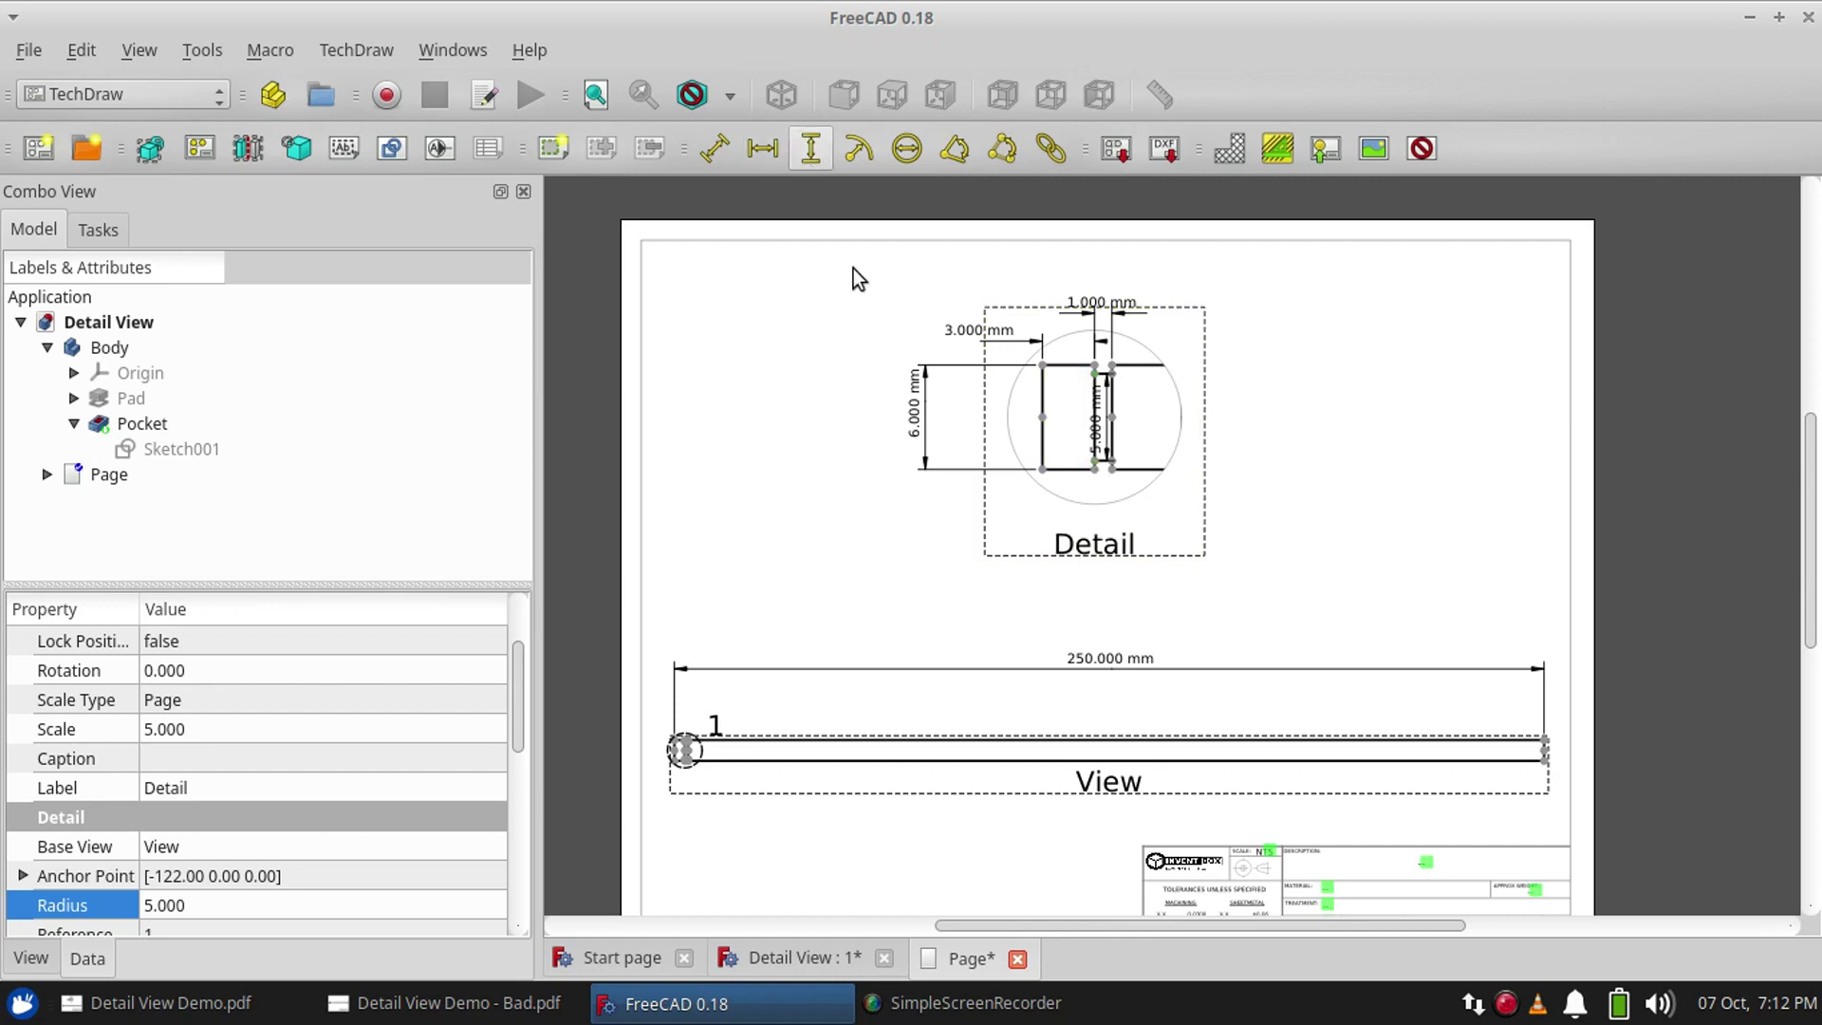
click(1098, 427)
click(811, 148)
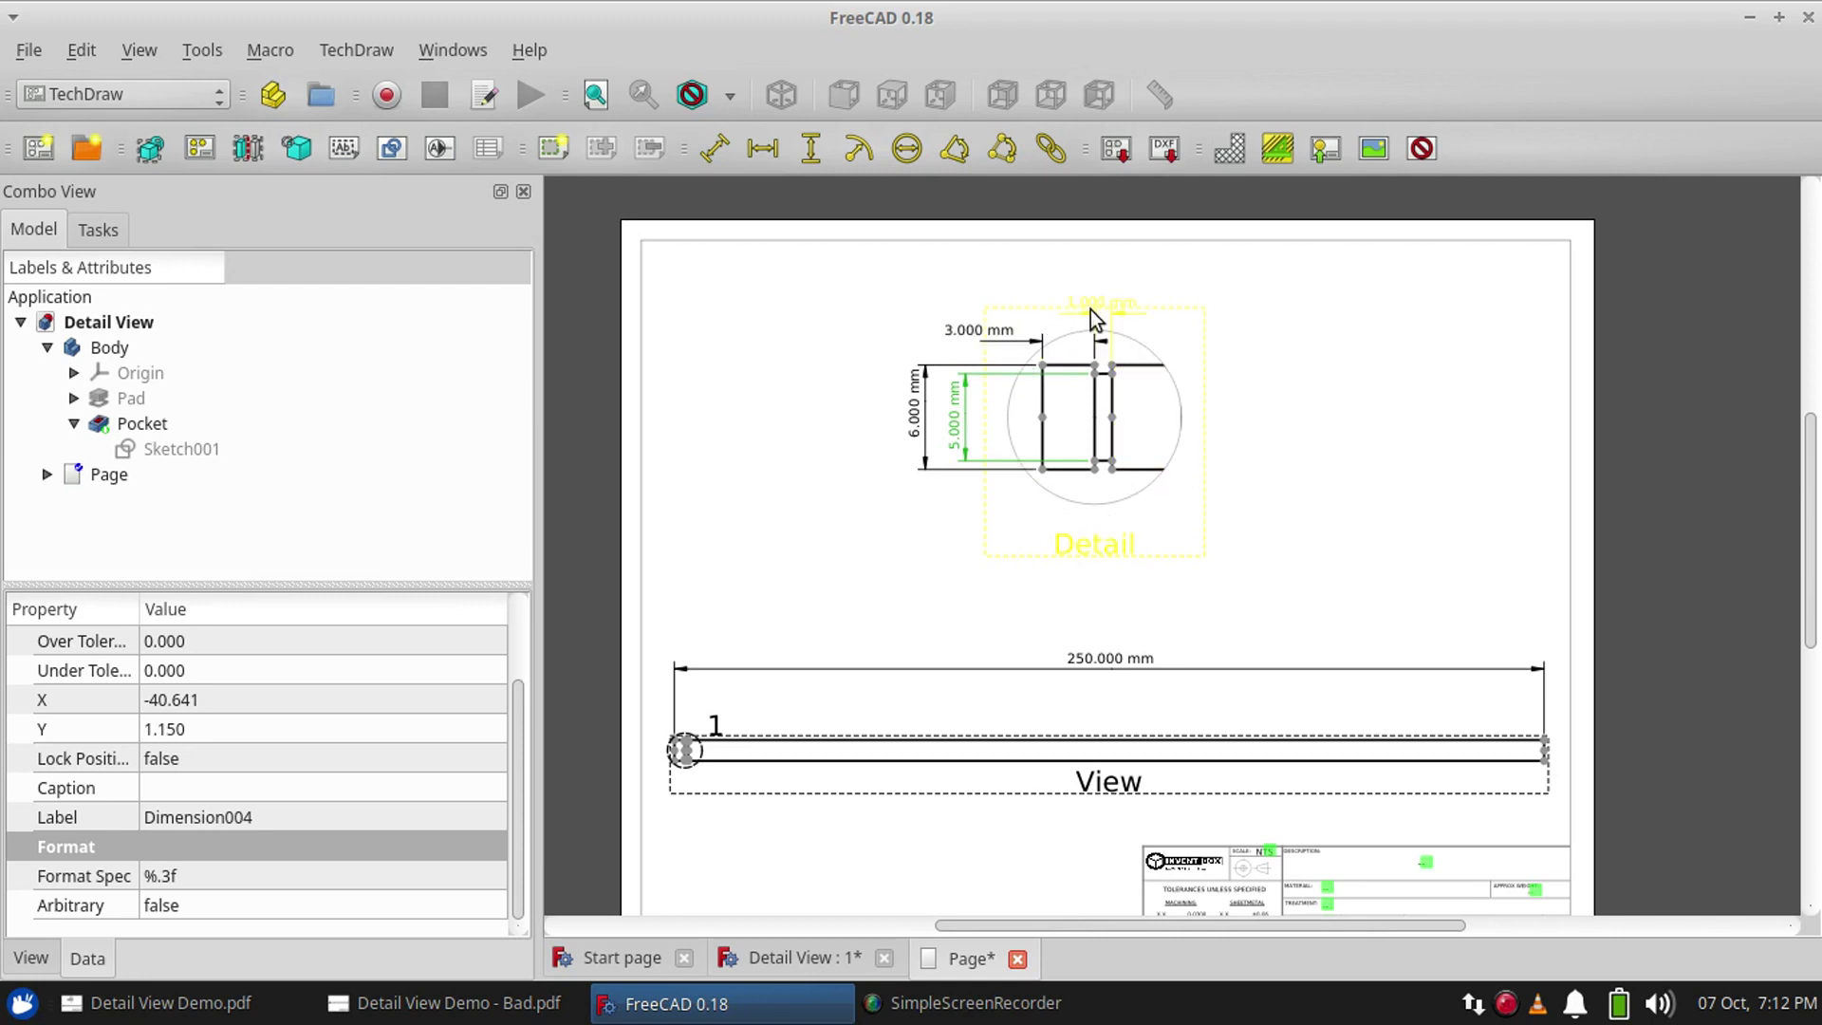
Lift the 1.000 mm and 3.000 mm dimensions above the Detail view and deselect
drag(1092, 303, 1092, 265)
mouse_move(985, 330)
mouse_down()
mouse_move(977, 281)
mouse_move(974, 317)
mouse_up()
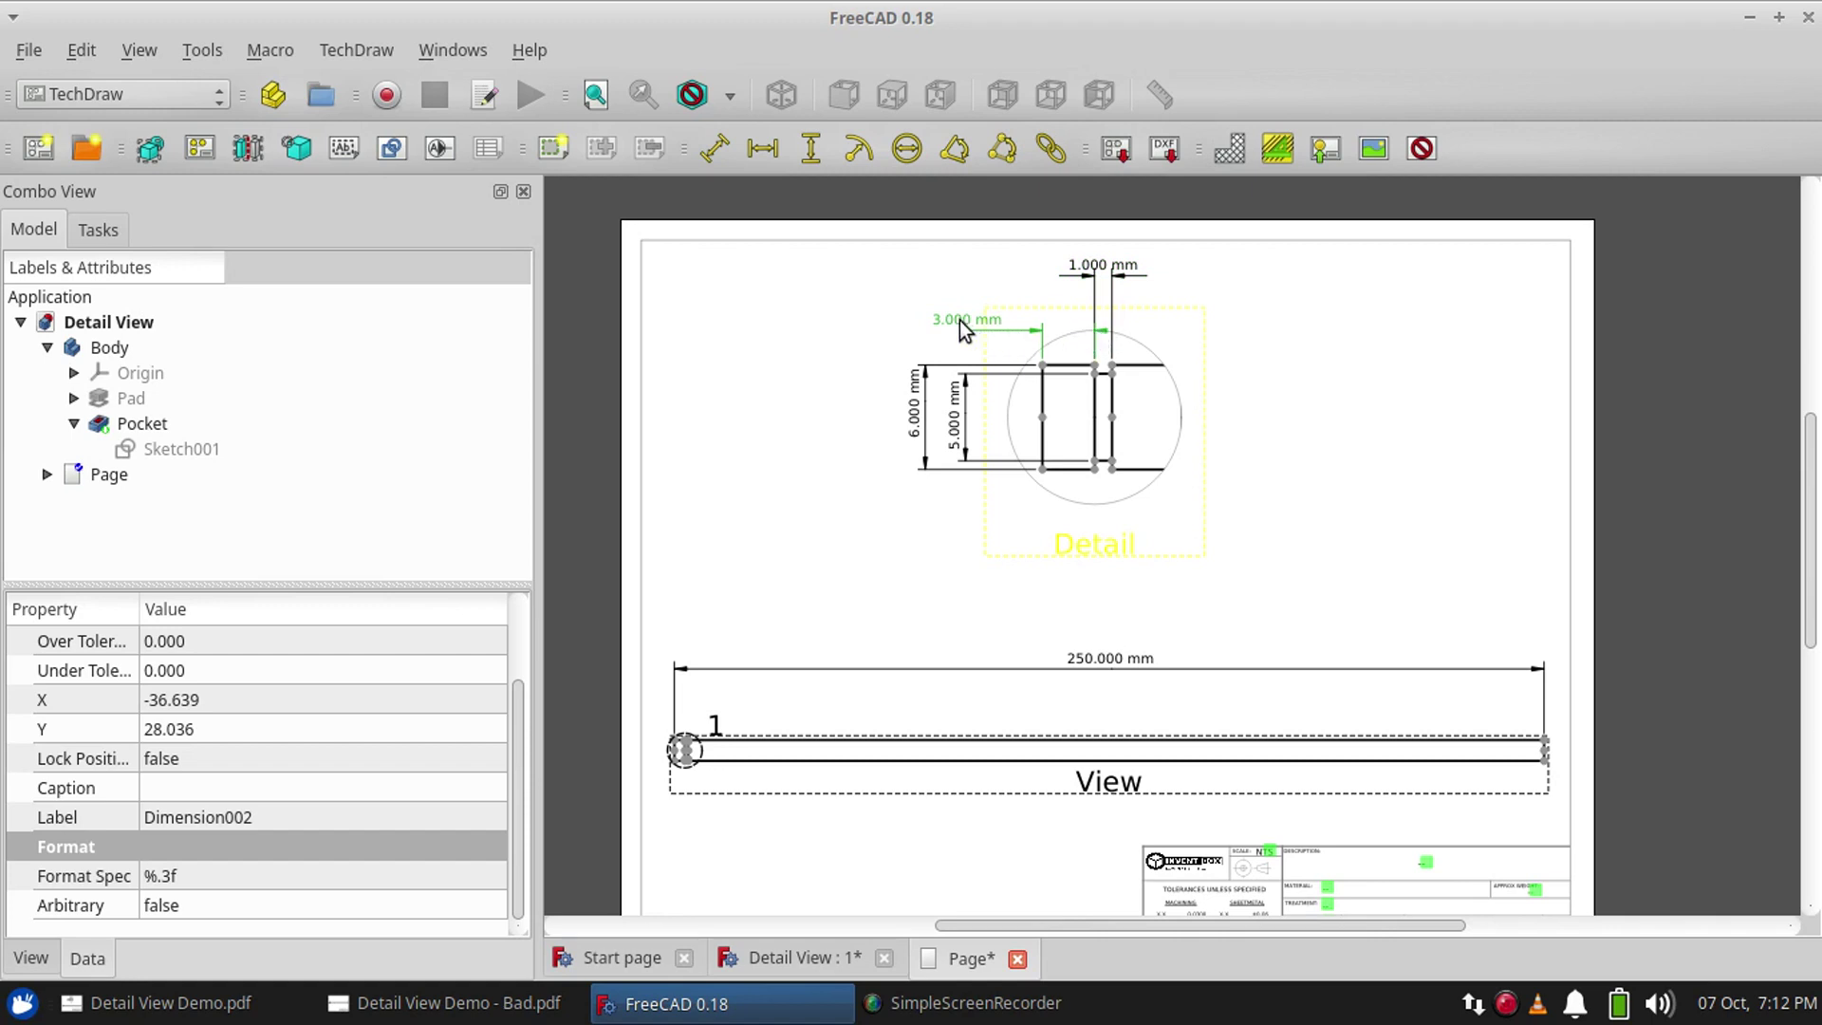
drag(960, 321, 953, 303)
click(856, 316)
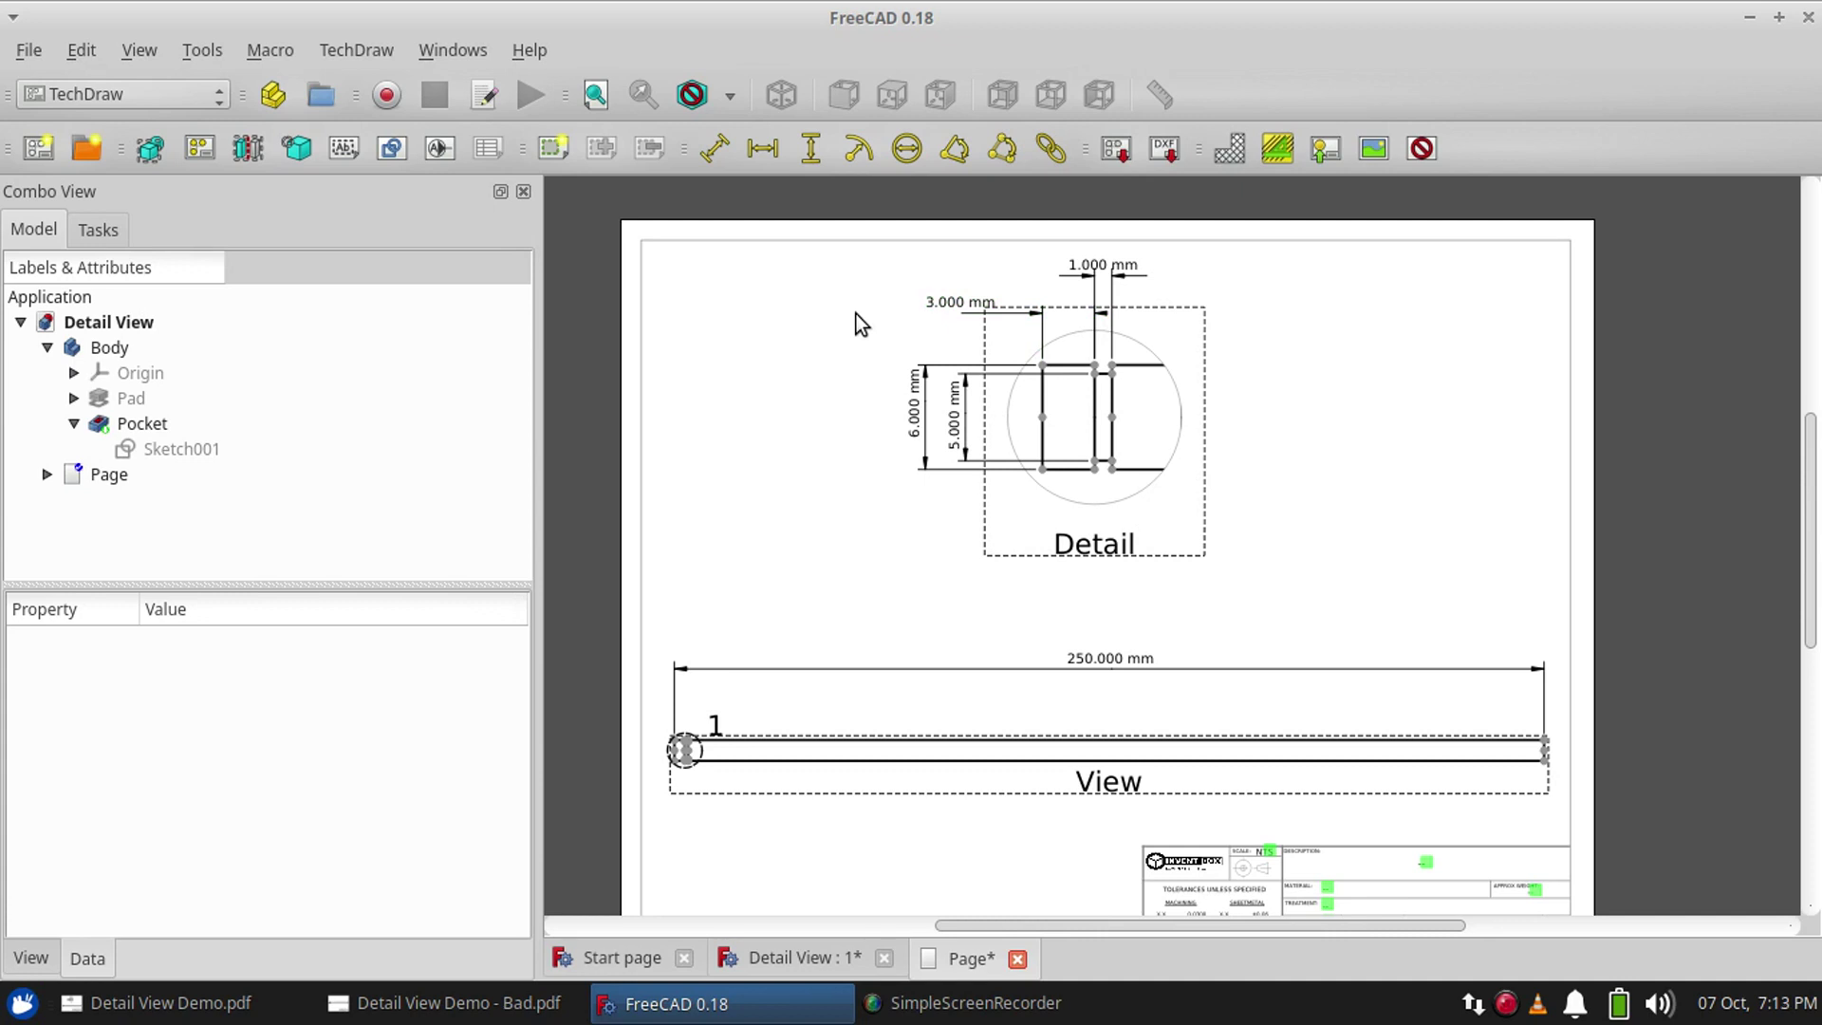
Set the detail view's Caption property to 'Detail 1' and hide the view frames and labels
click(1427, 146)
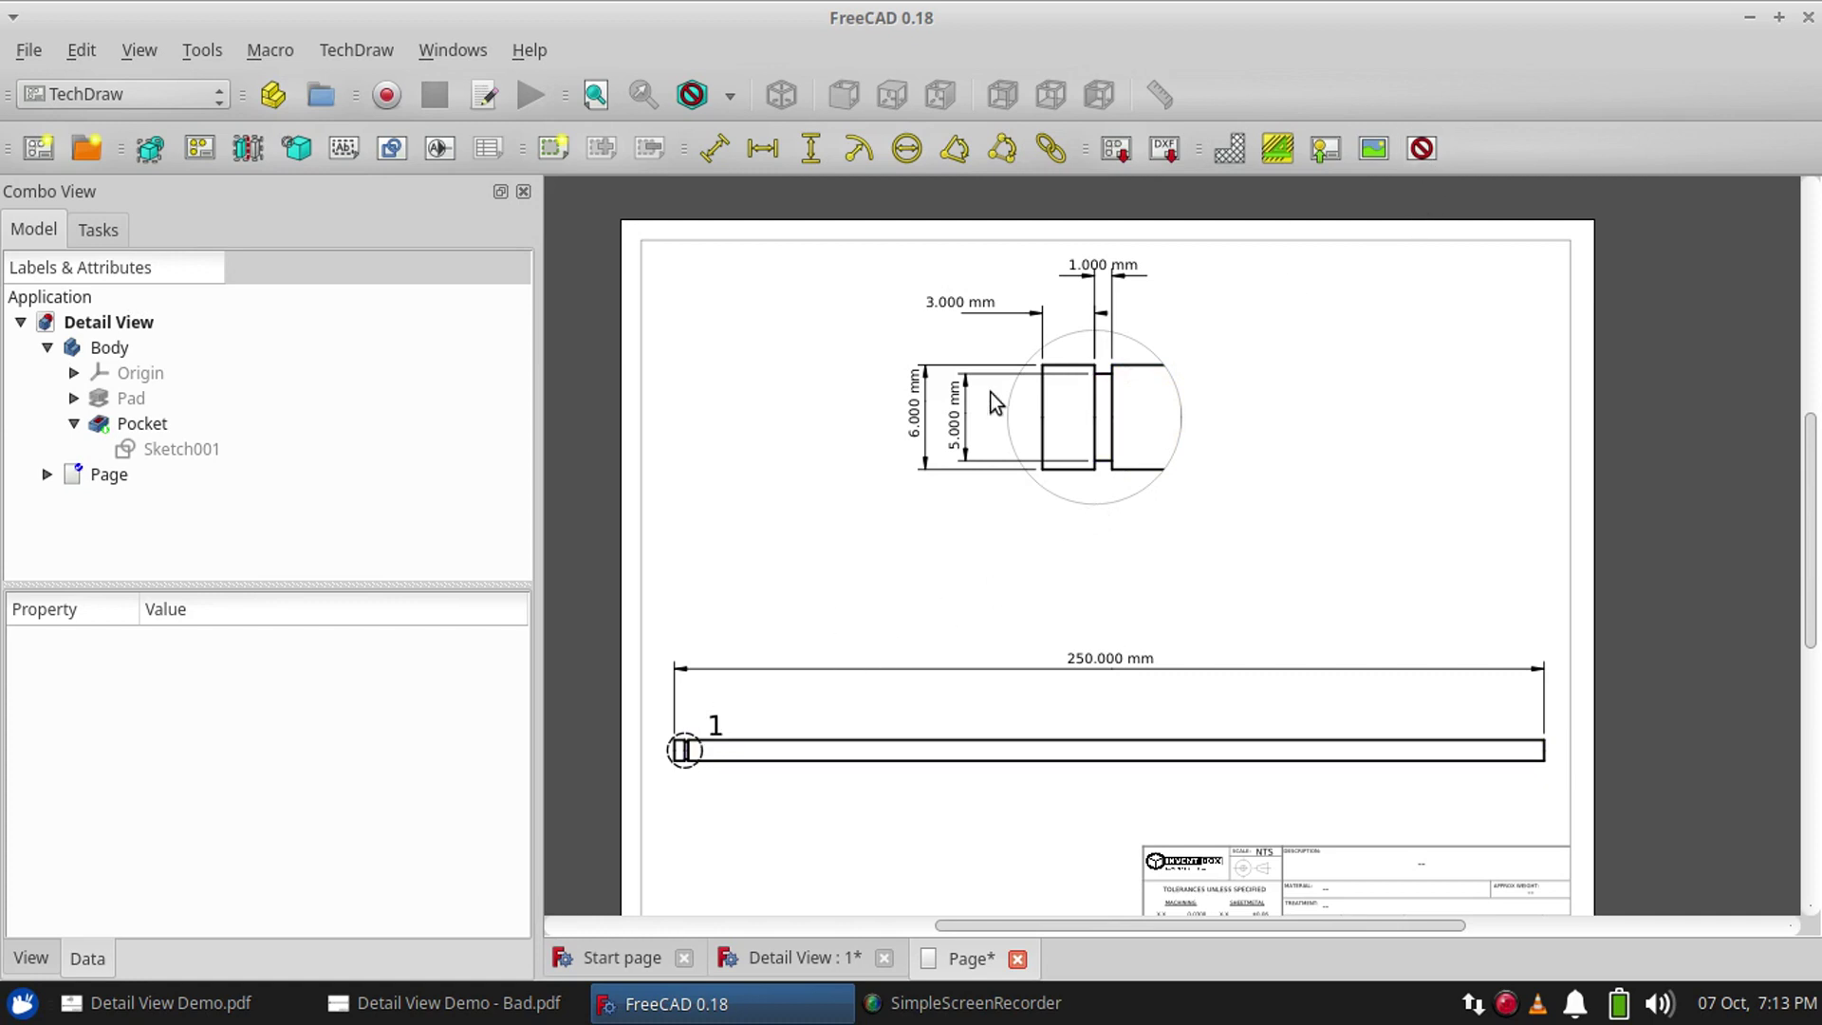
click(1096, 543)
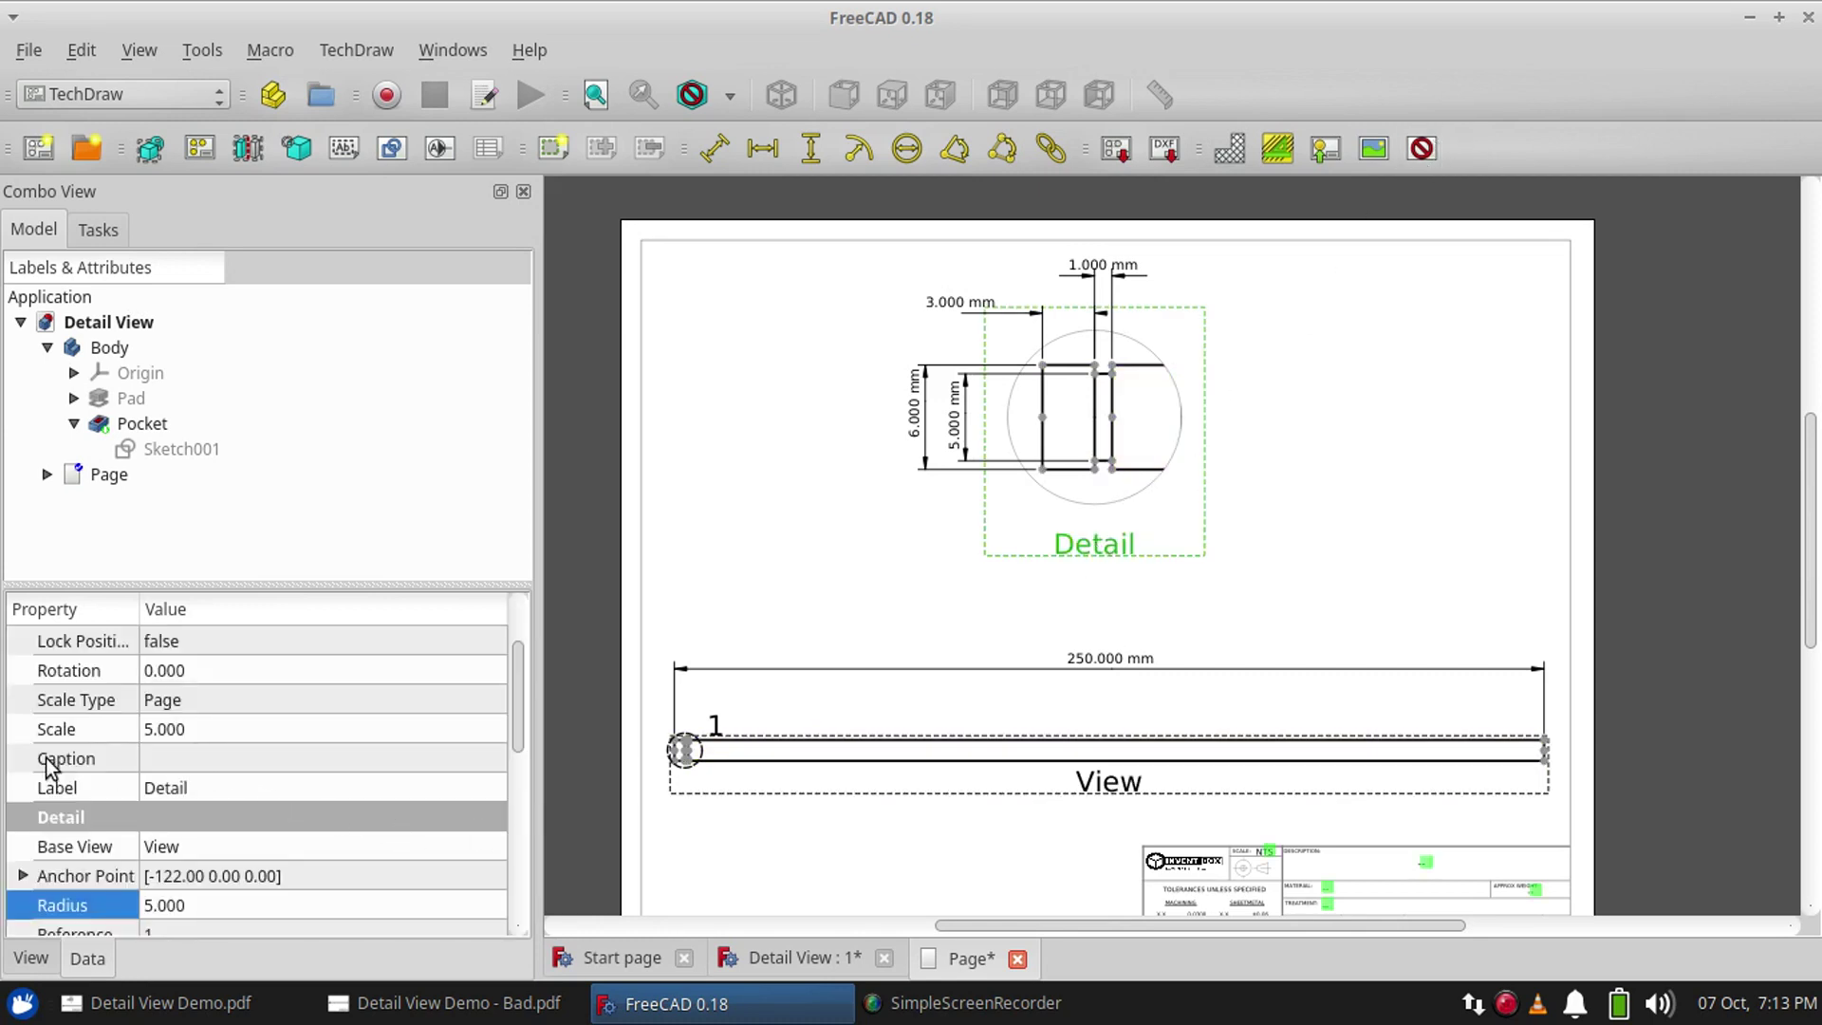
click(158, 760)
text(Detail 1)
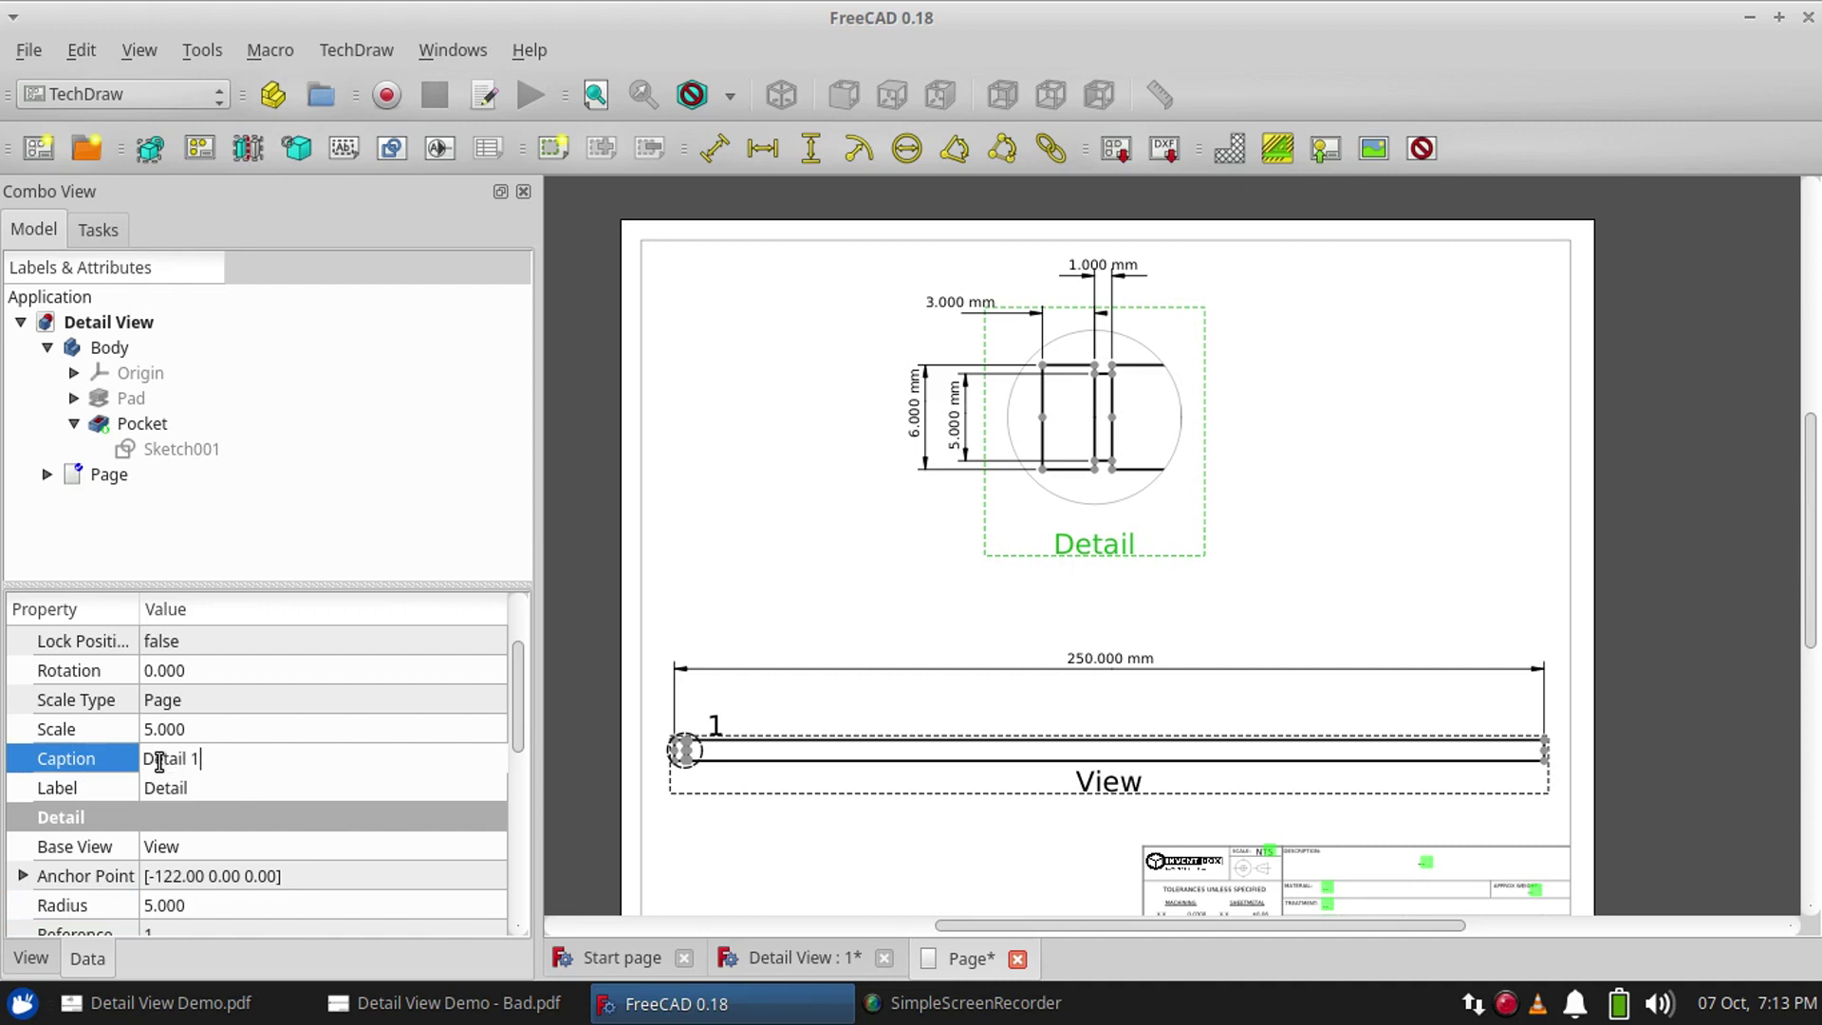
key(Return)
click(864, 507)
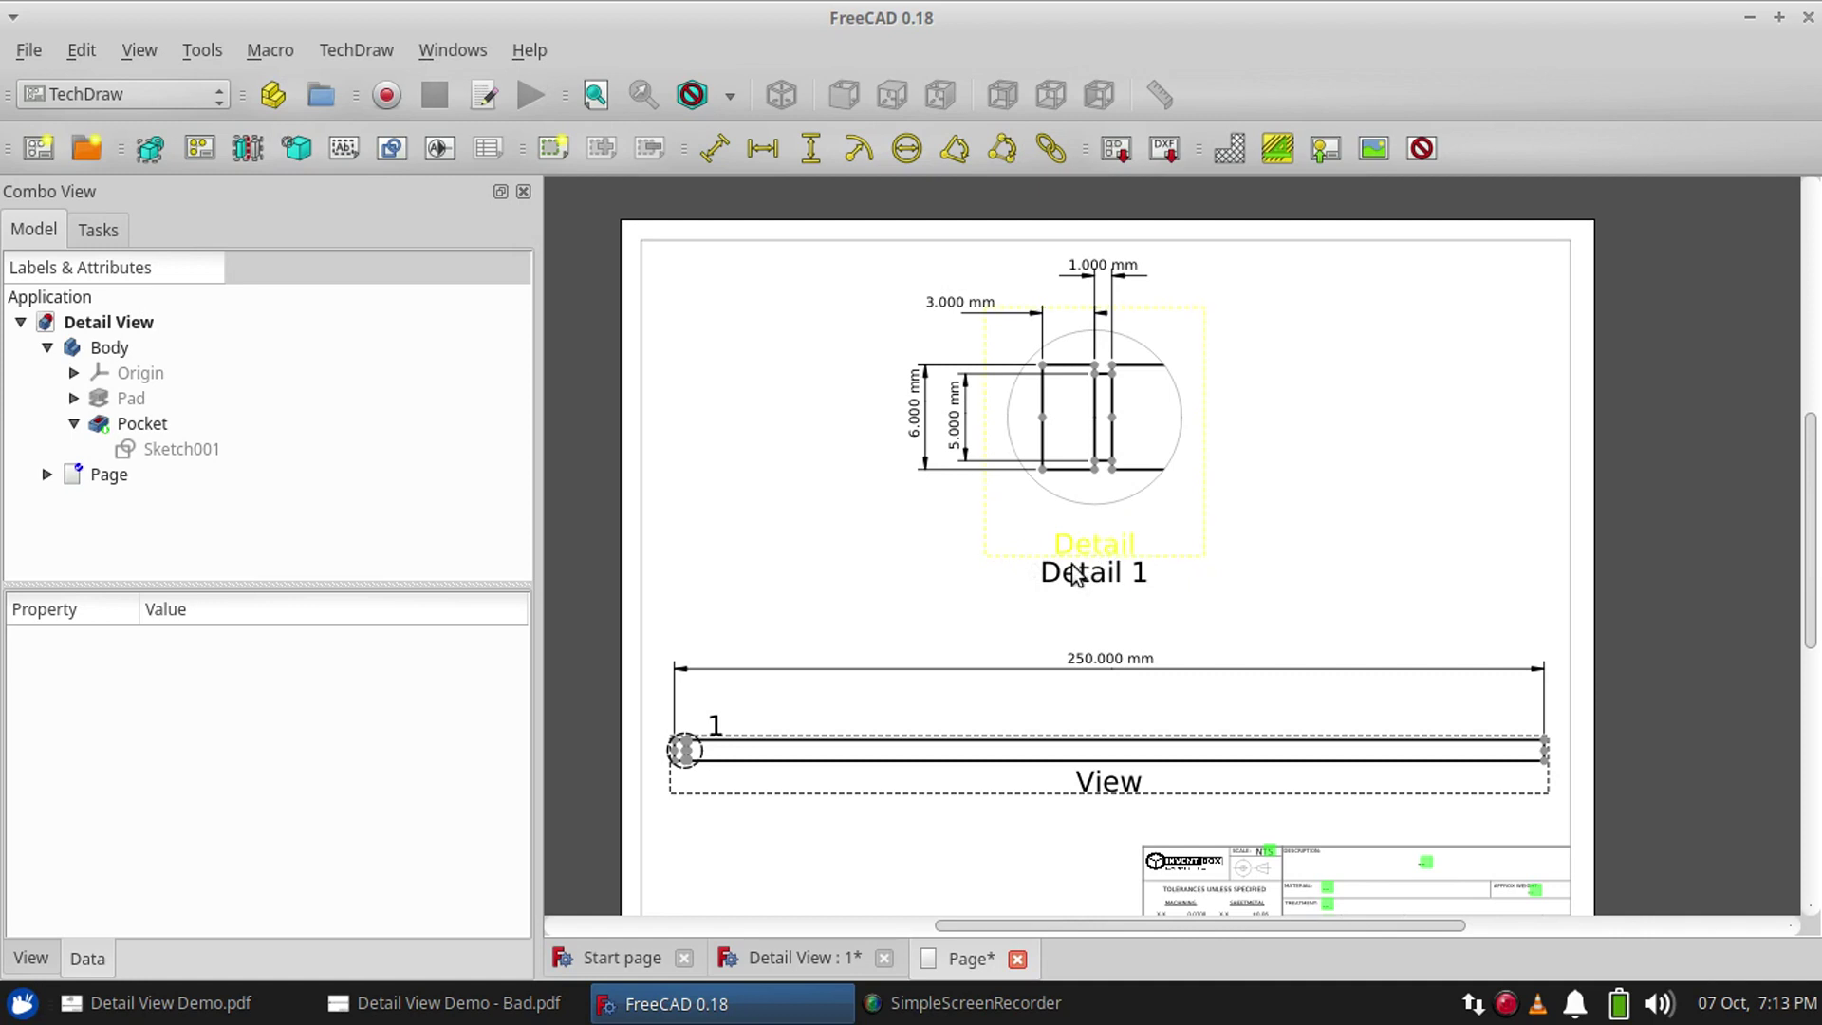
click(1421, 148)
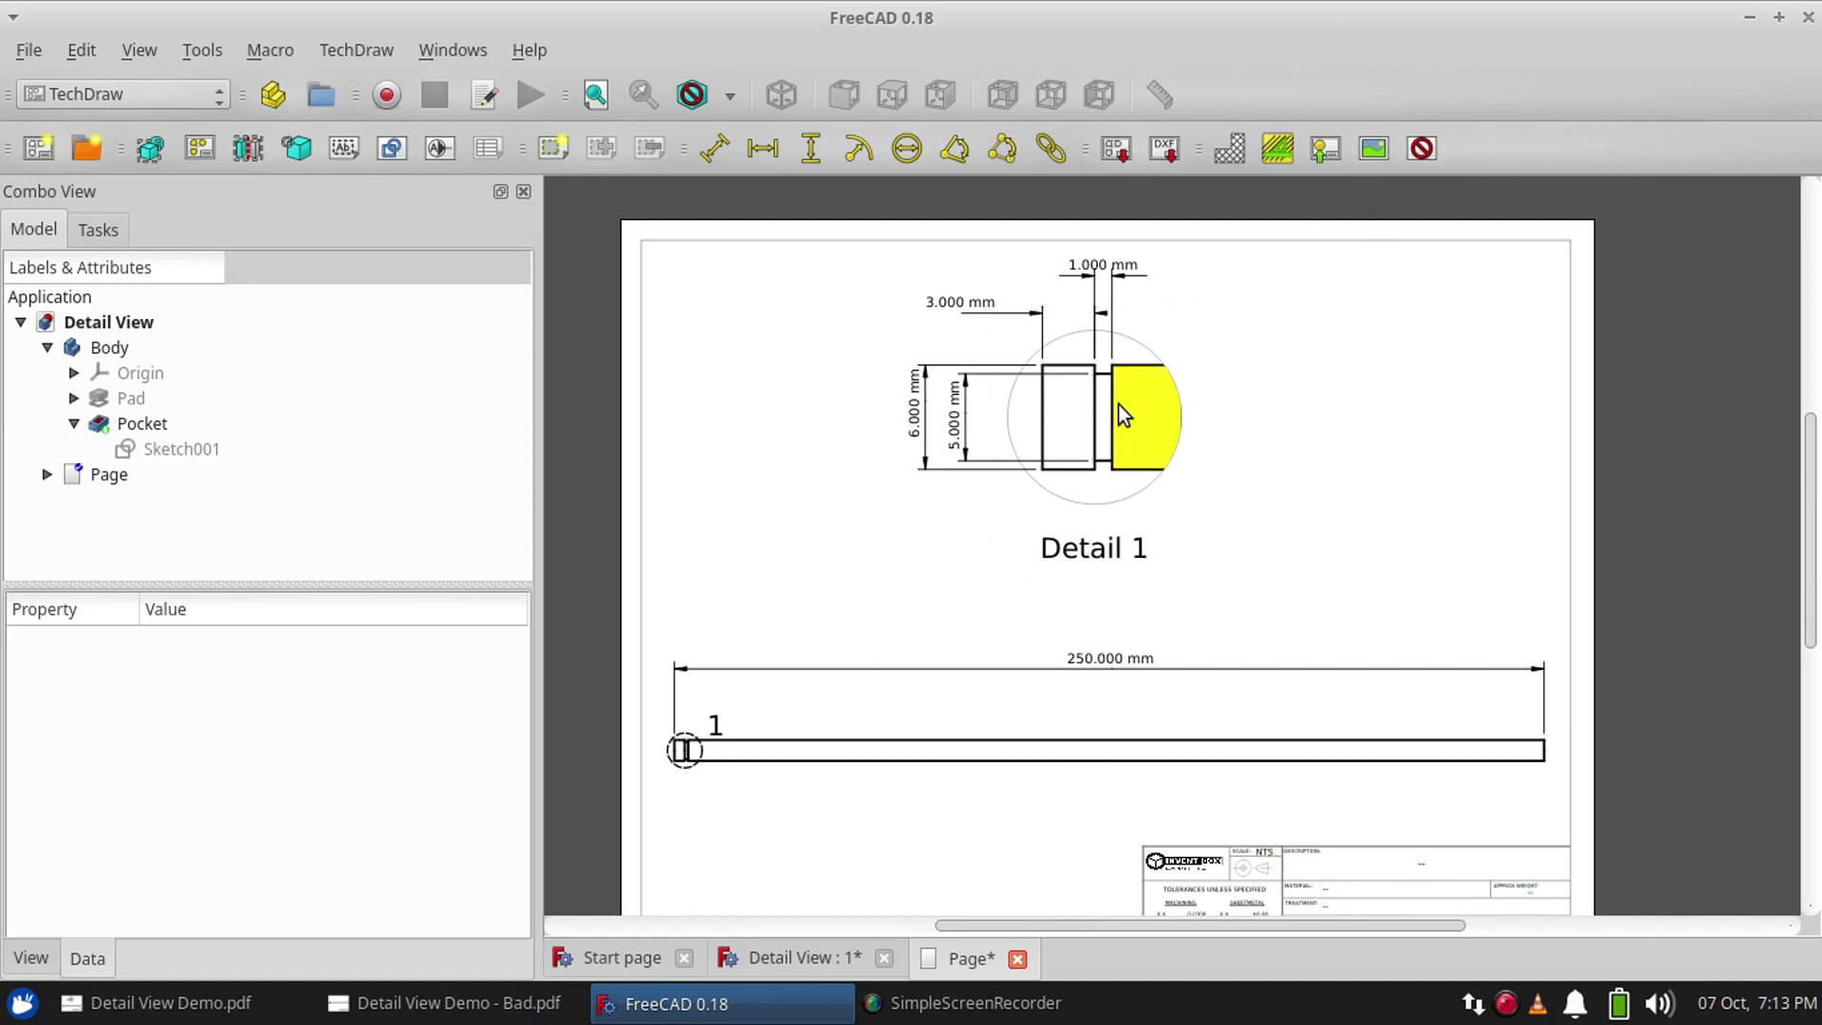